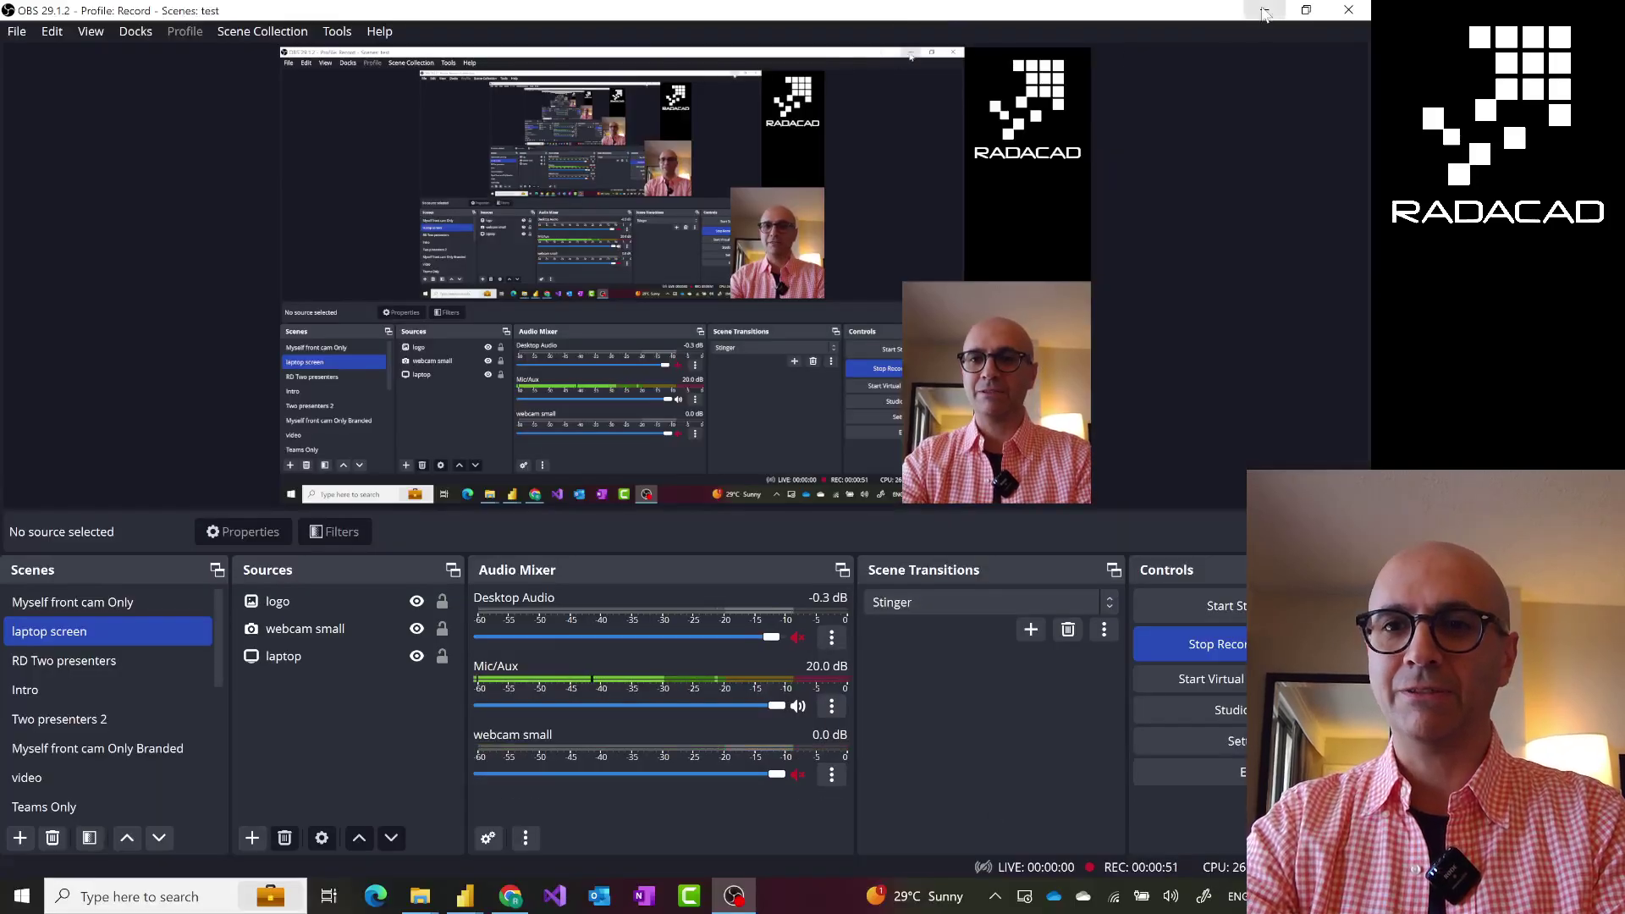
# Step: Minimize OBS Studio to reveal the DimEmployee query in Power Query Editor
pyautogui.click(1264, 12)
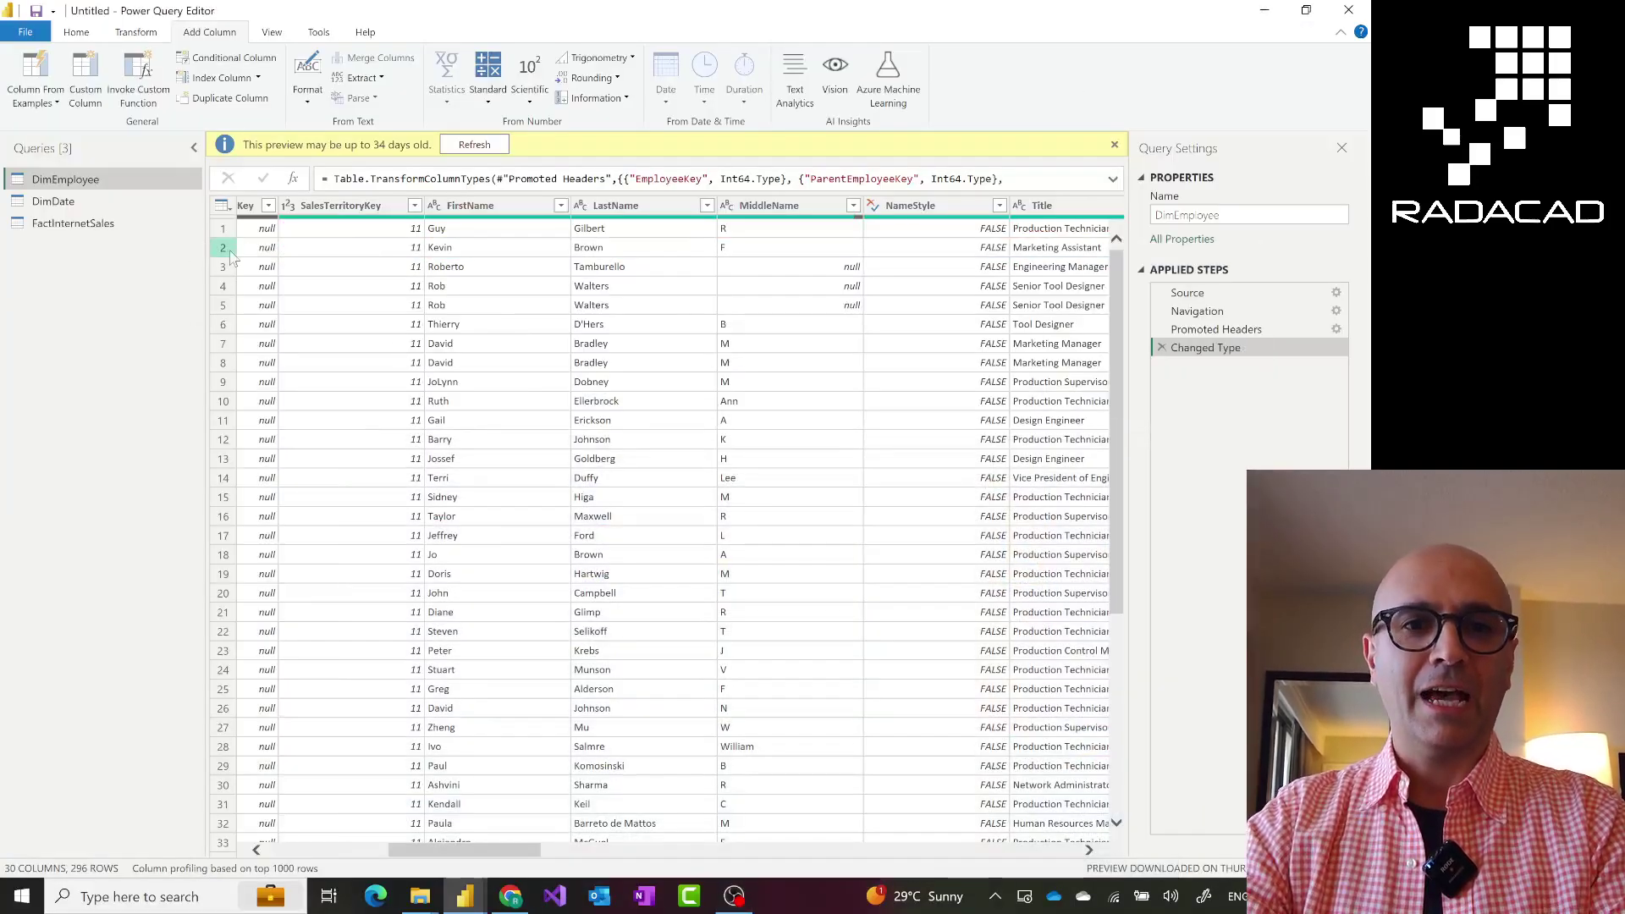
# Step: Dismiss the 34-day preview warning and launch ZoomIt from Windows search
pyautogui.click(1115, 146)
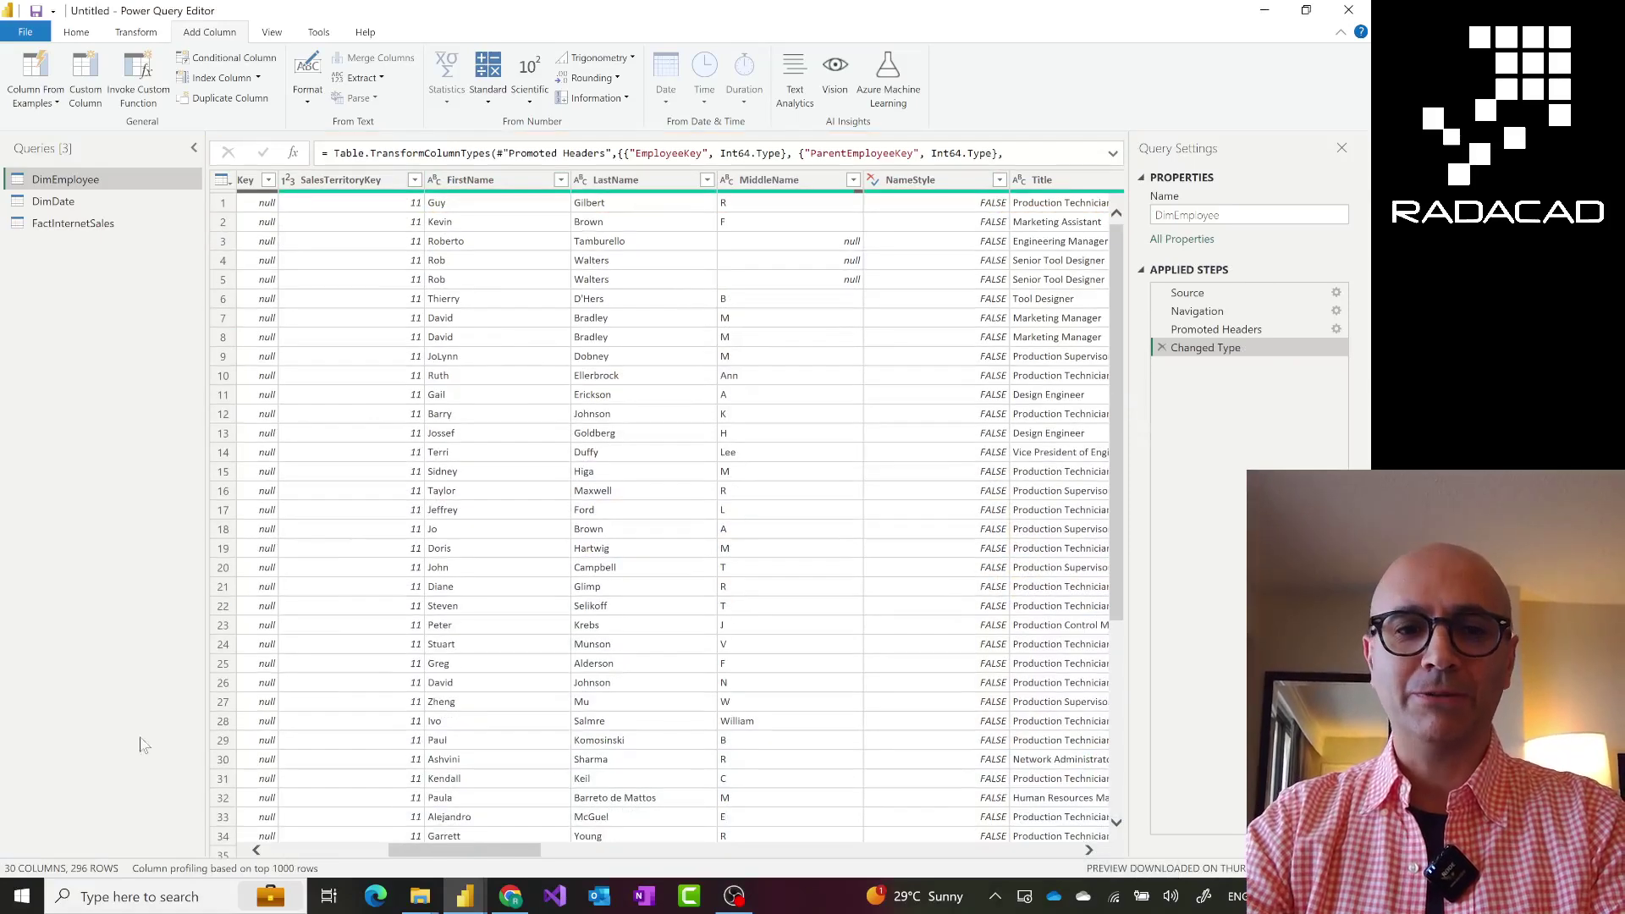
pyautogui.click(99, 893)
pyautogui.write('zoomit')
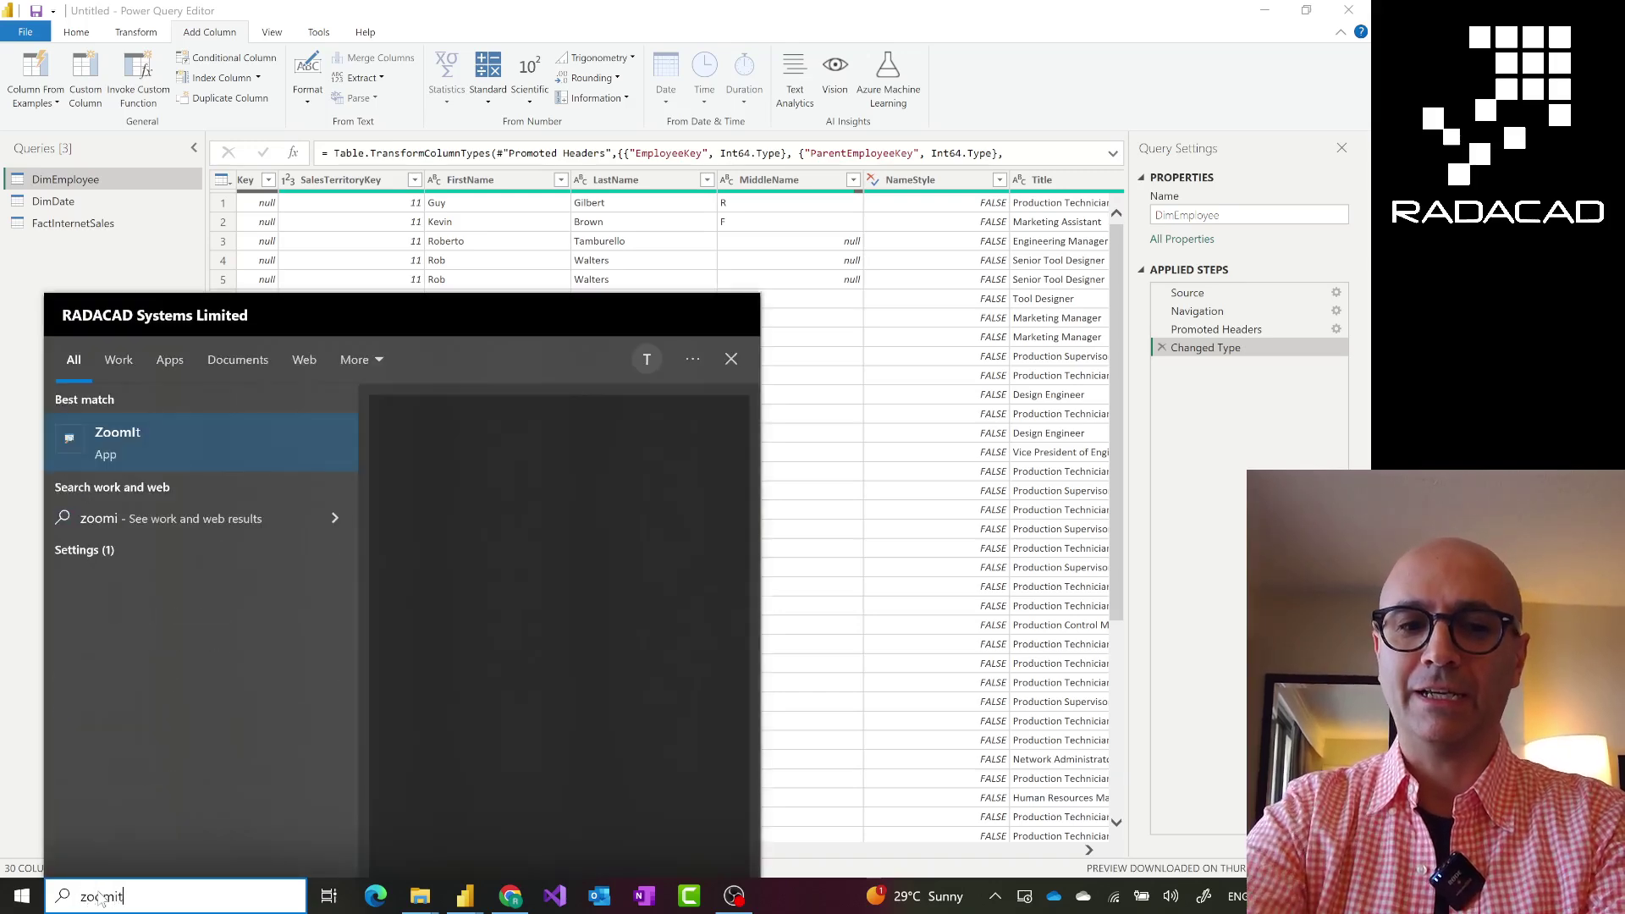
pyautogui.click(161, 440)
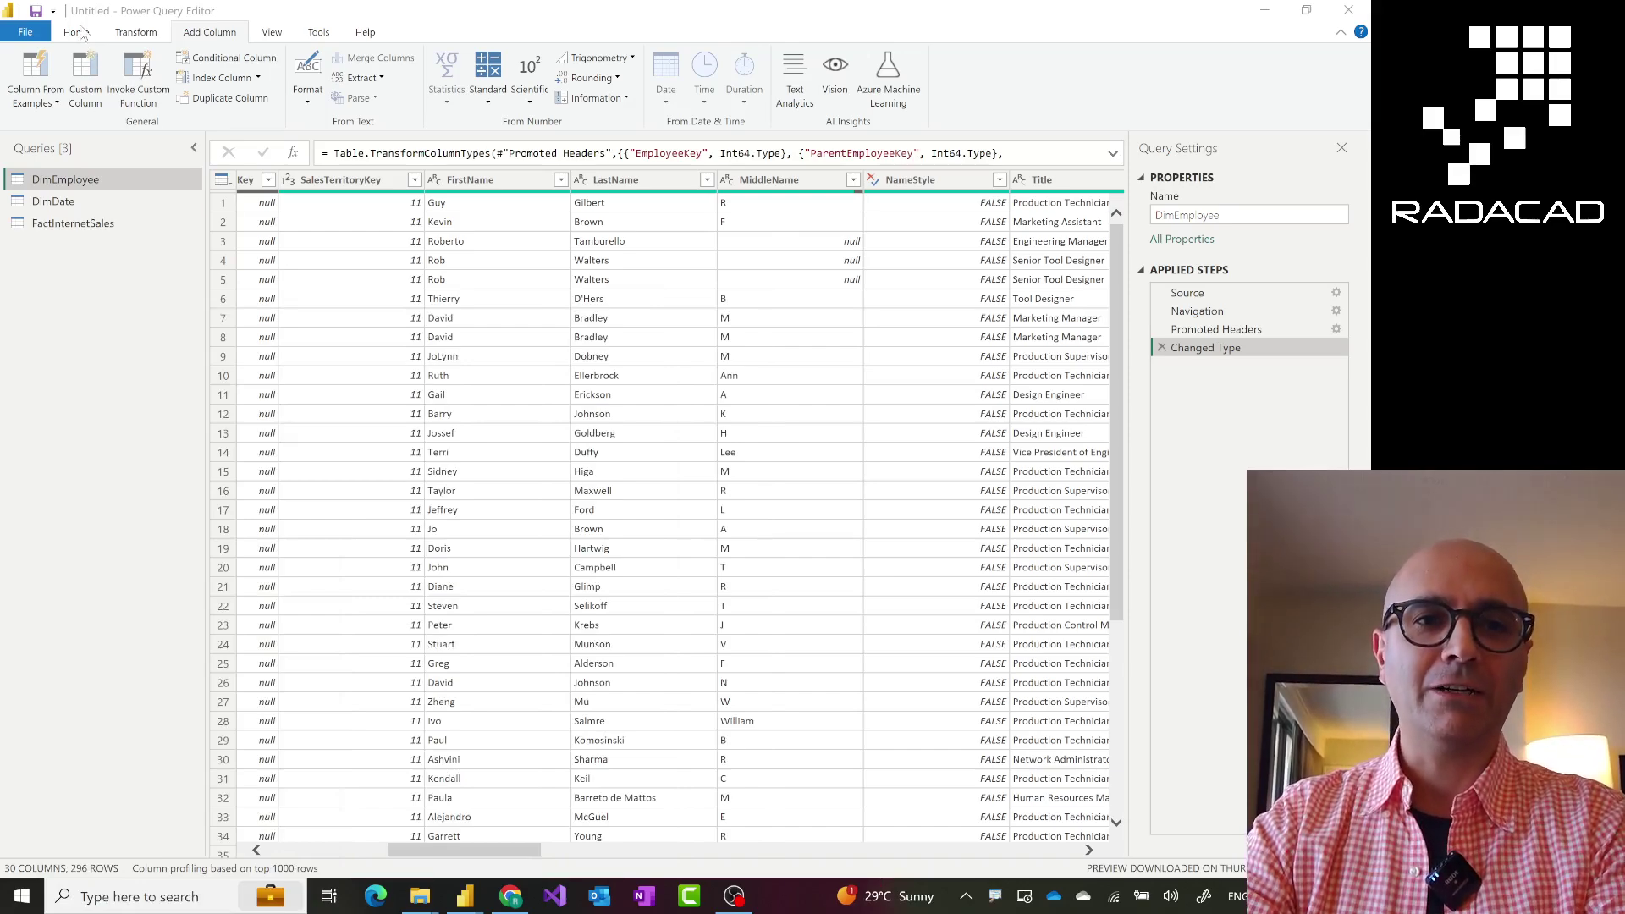
# Step: Magnify the top-left ribbon with ZoomIt, draw an emphasis box, and return to normal view
pyautogui.hotkey('ctrl', '1')
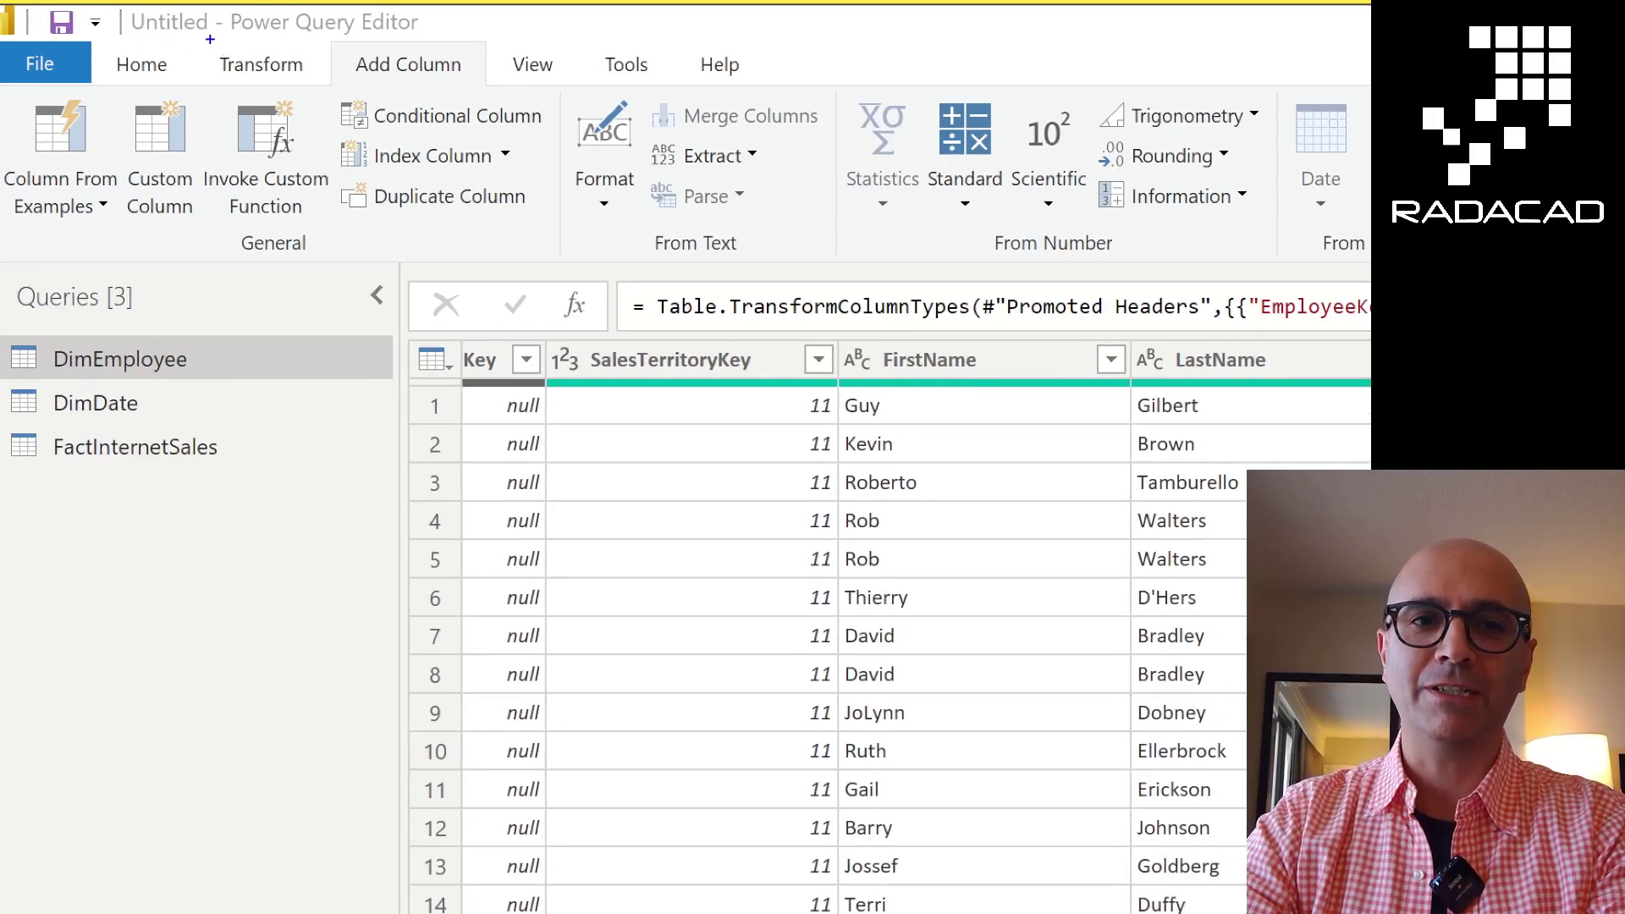
pyautogui.moveTo(210, 39); pyautogui.dragTo(507, 91)
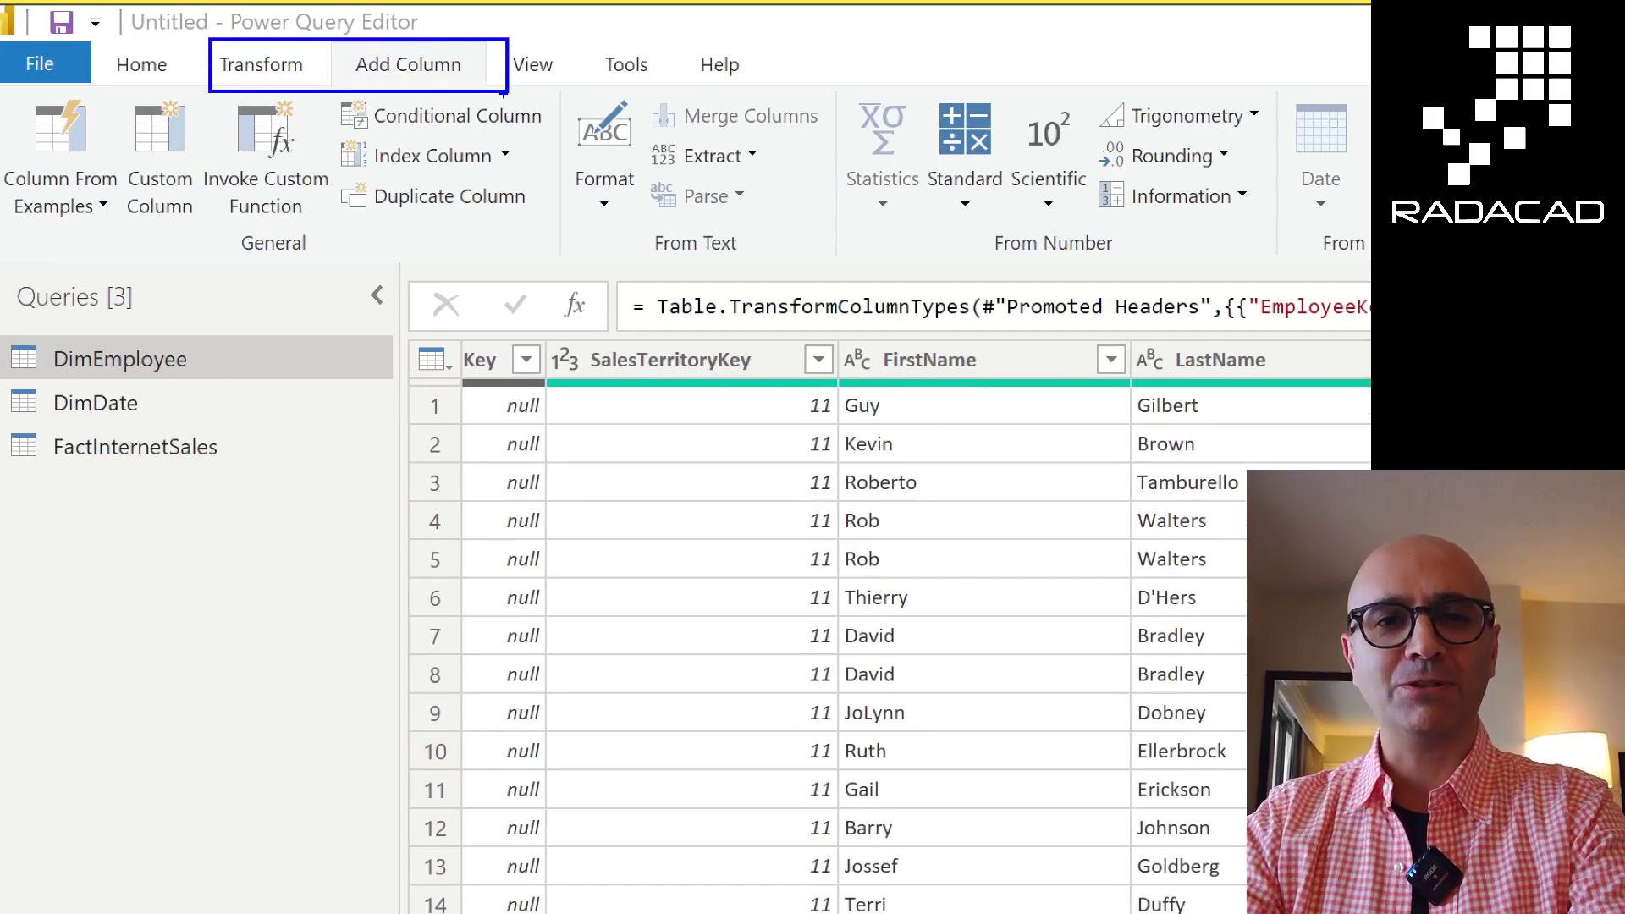
pyautogui.press('Escape')
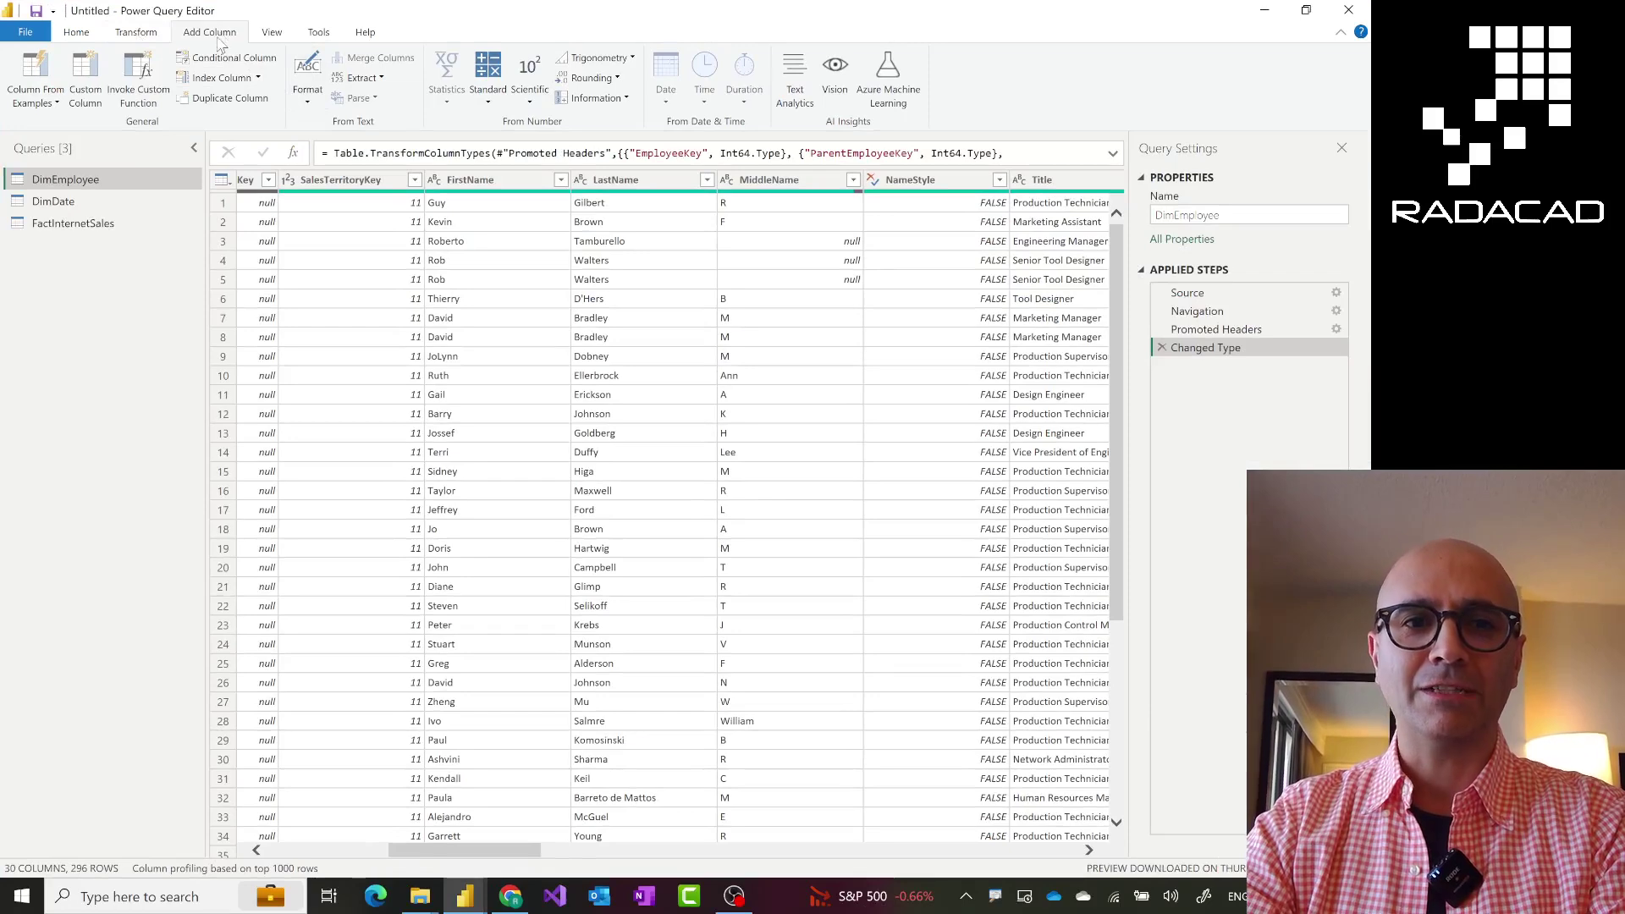
pyautogui.click(140, 34)
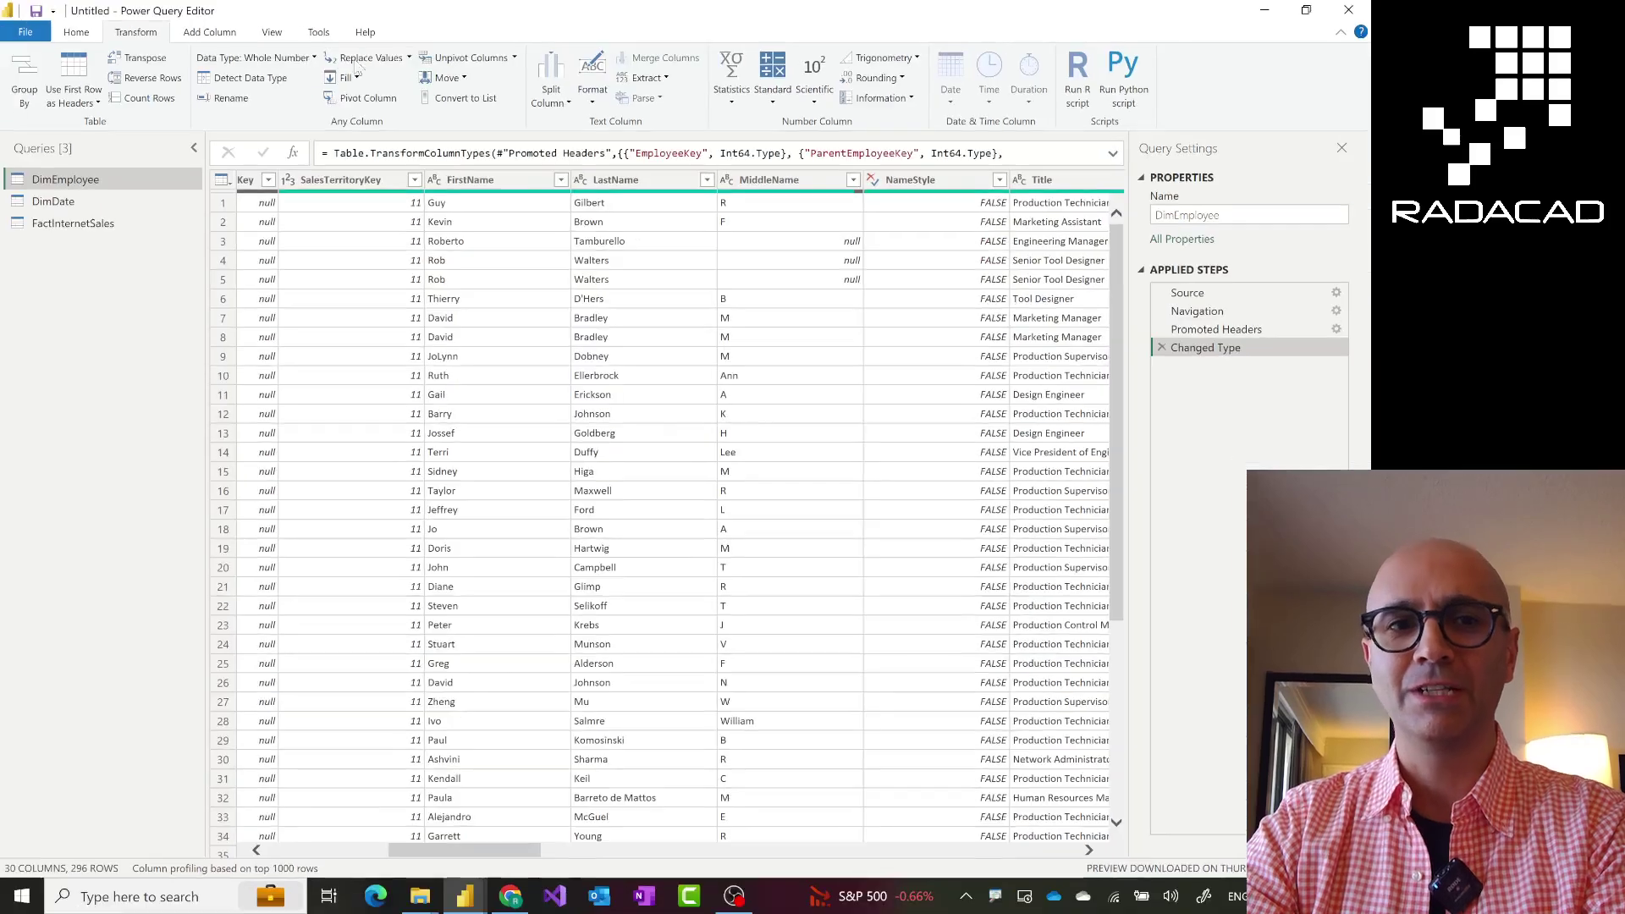
pyautogui.click(204, 37)
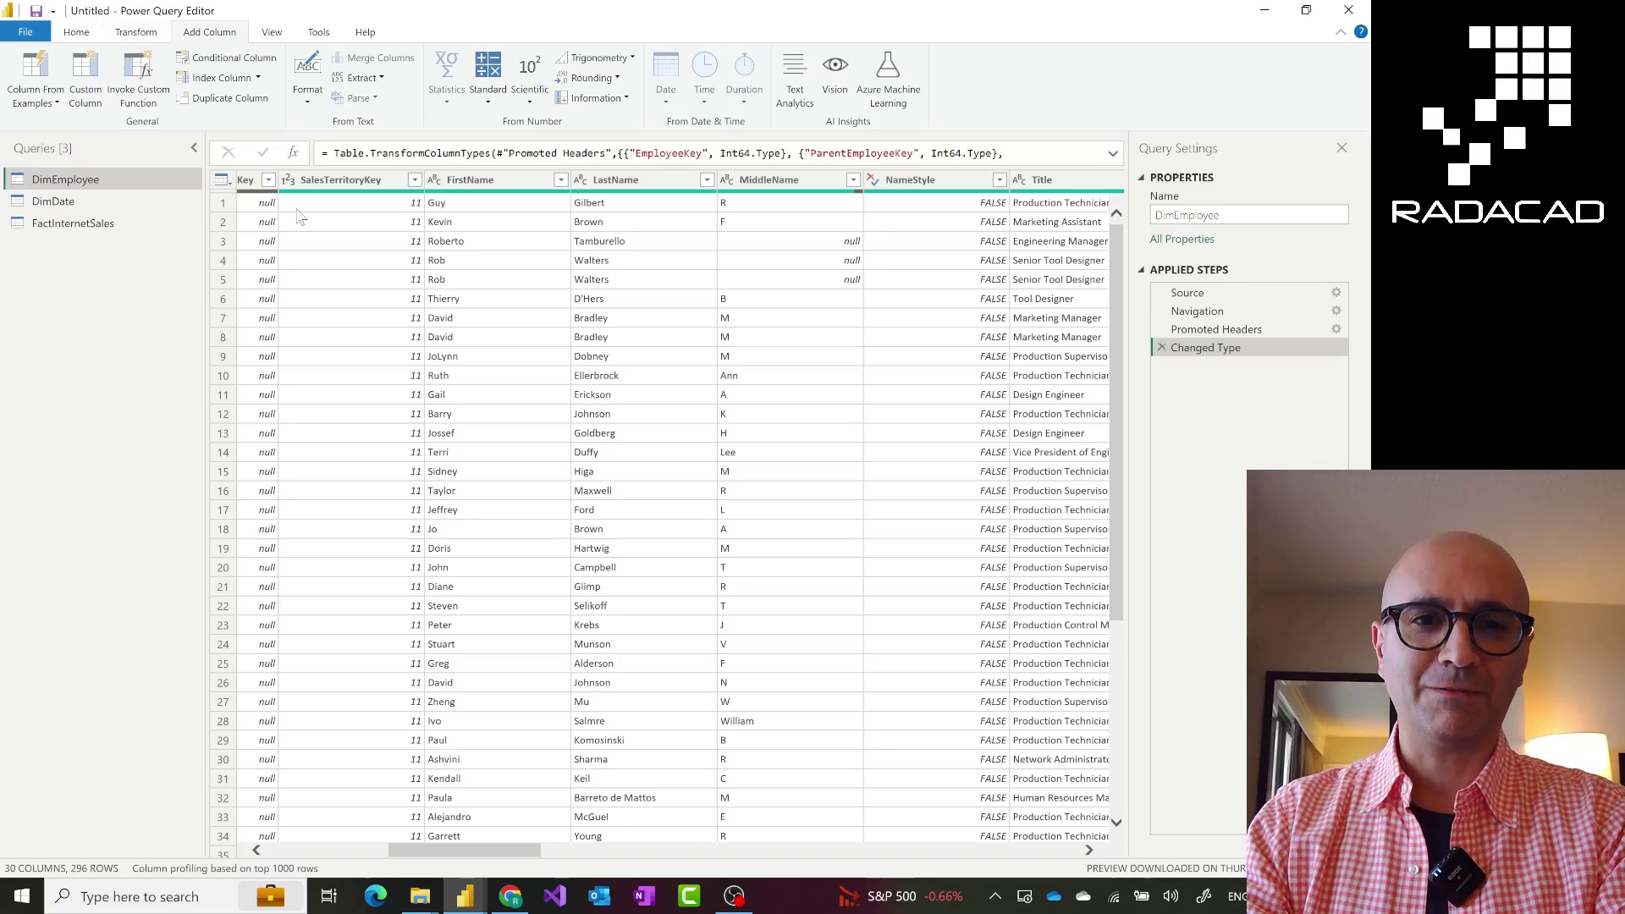
# Step: Select both the FirstName and LastName columns and bring up their right-click menu
pyautogui.moveTo(447, 854); pyautogui.dragTo(389, 860)
pyautogui.hscroll(5, 597, 674)
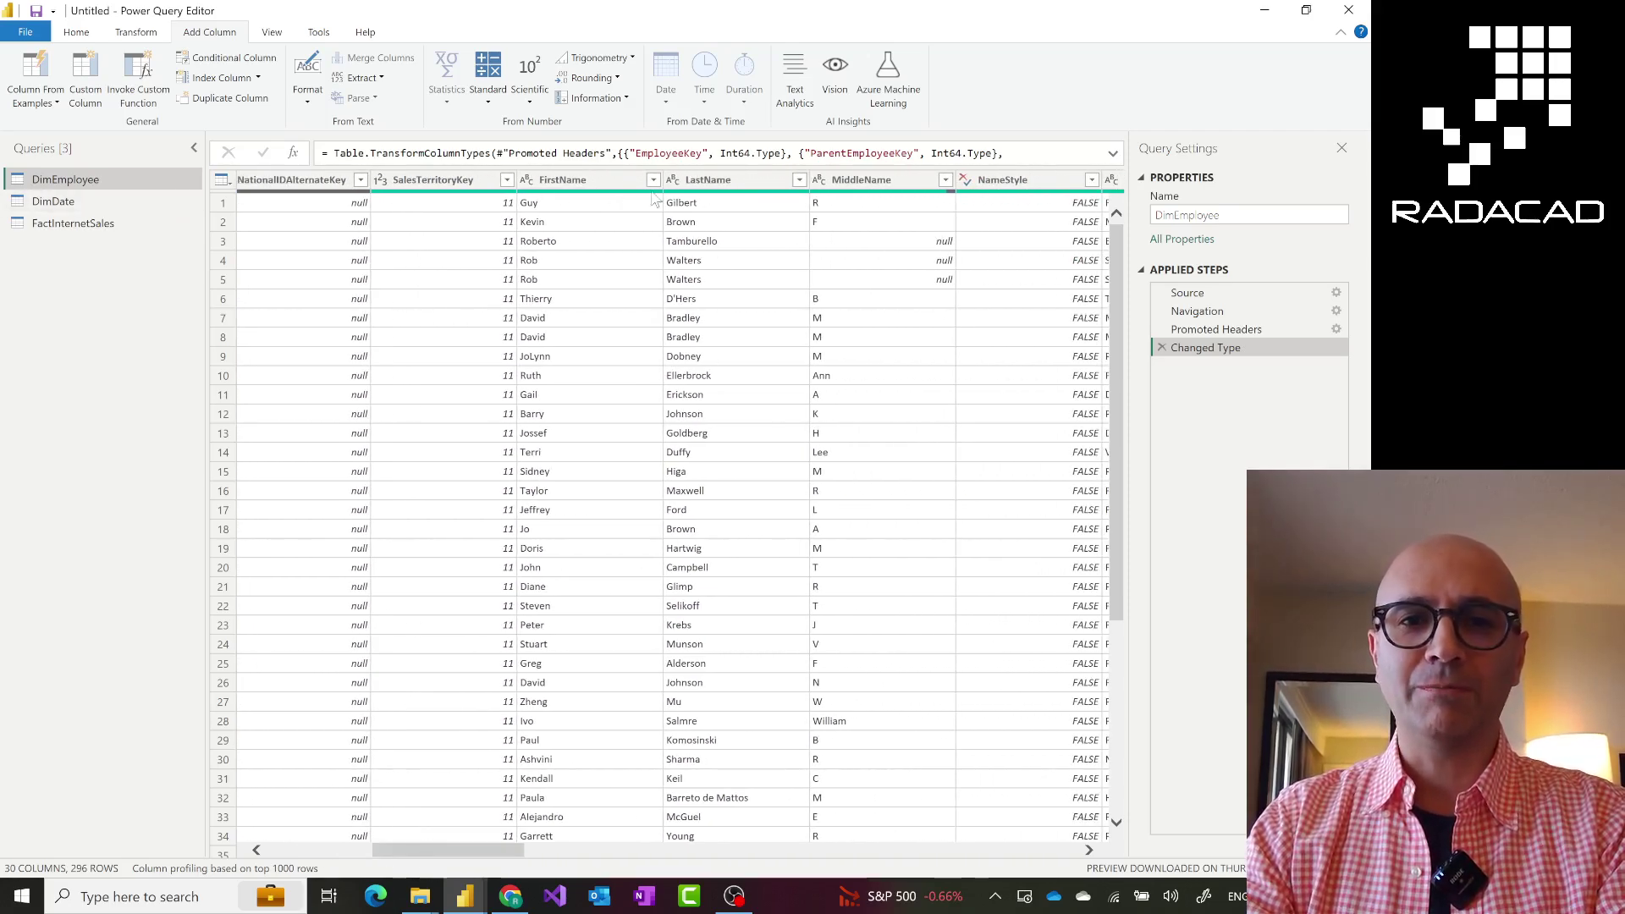
pyautogui.click(628, 182)
pyautogui.click(728, 182)
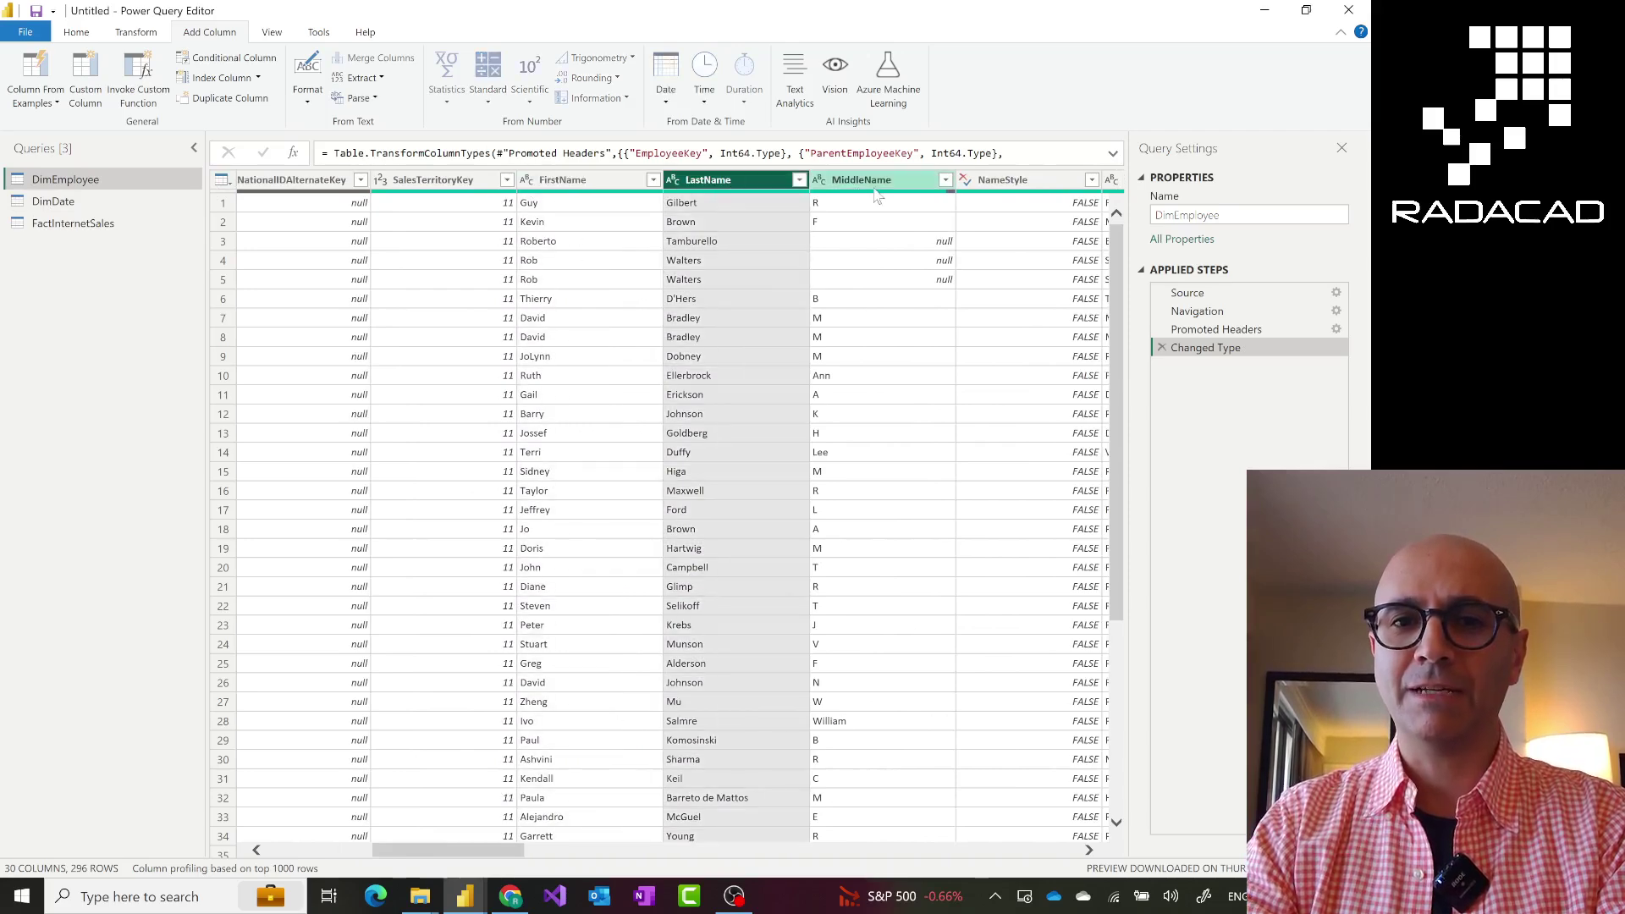
pyautogui.click(616, 186)
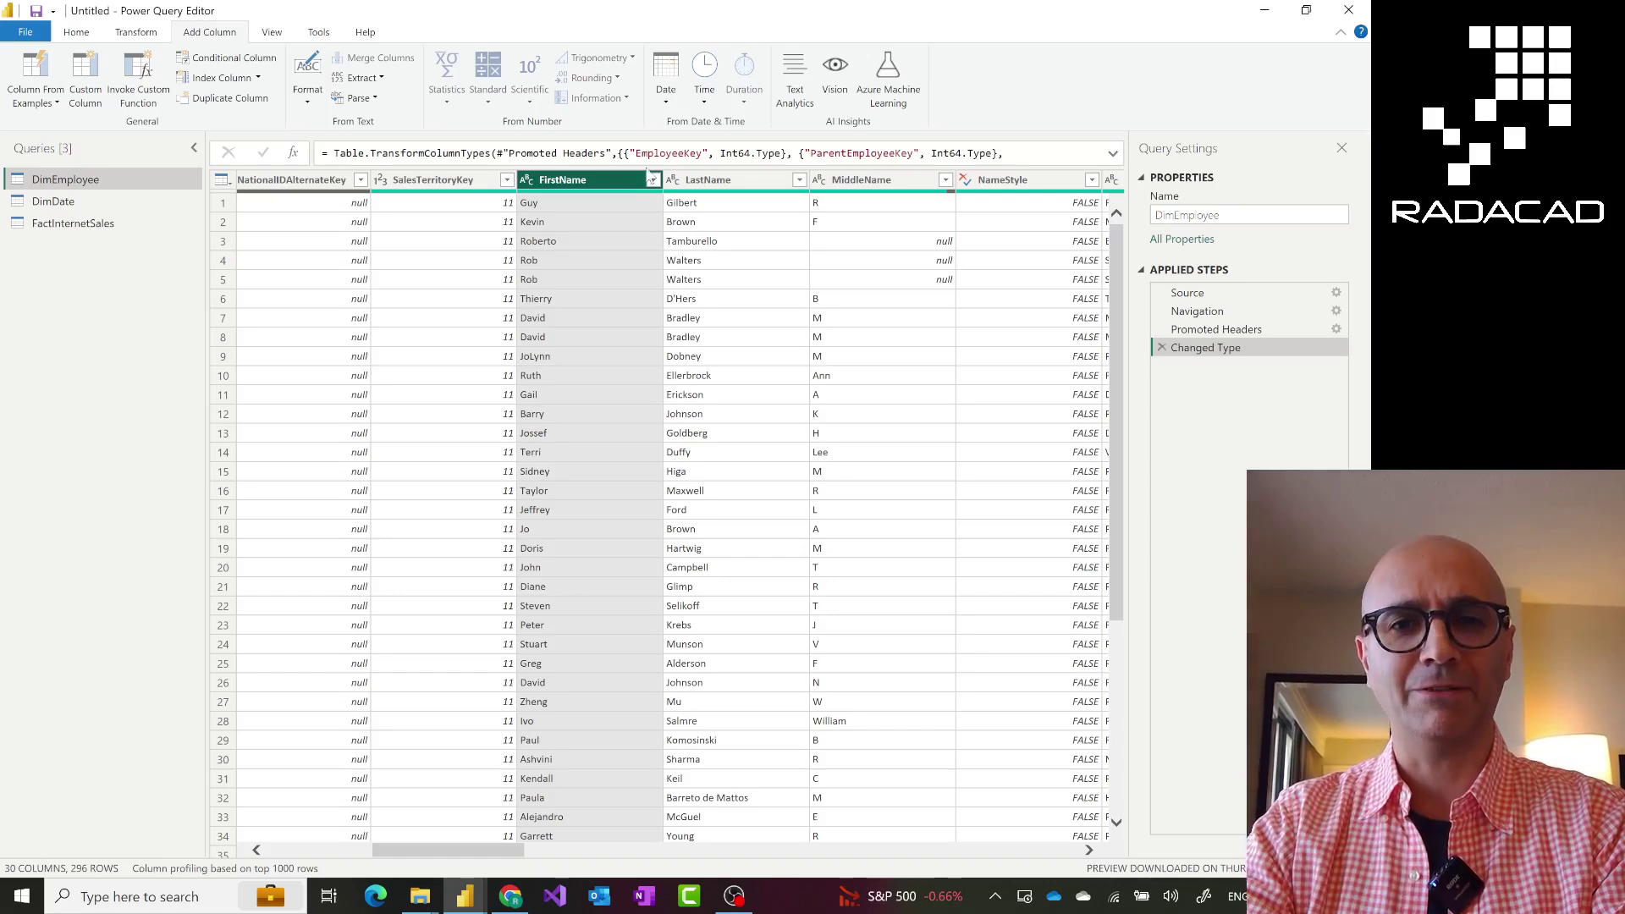
pyautogui.keyDown('ctrl'); pyautogui.click(745, 181); pyautogui.keyUp('ctrl')
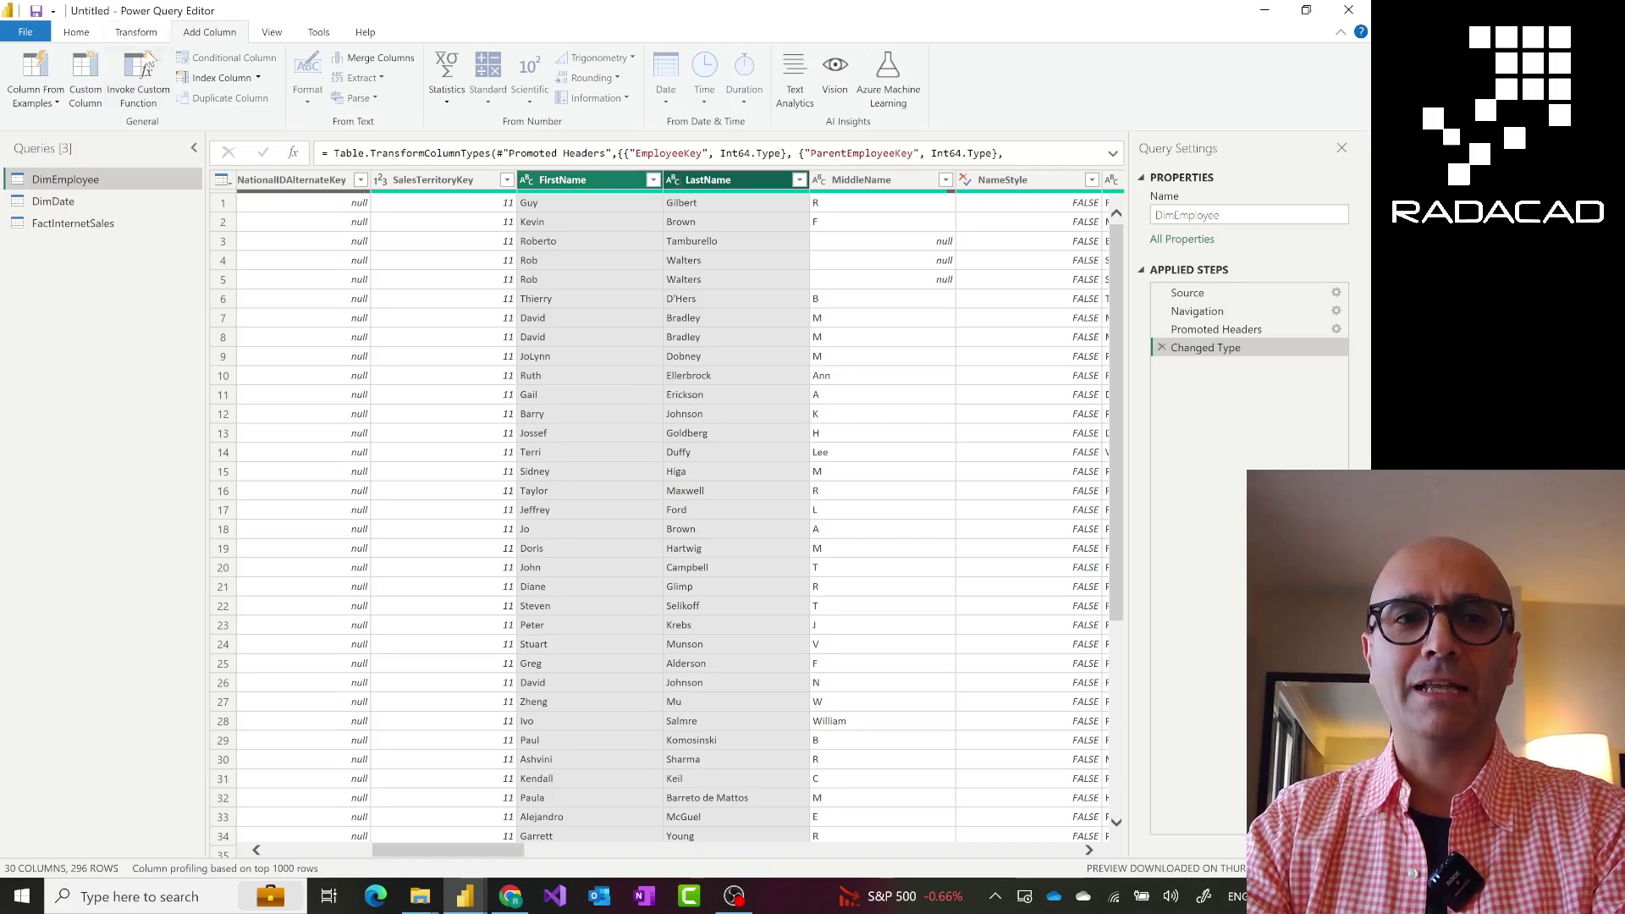
pyautogui.rightClick(756, 187)
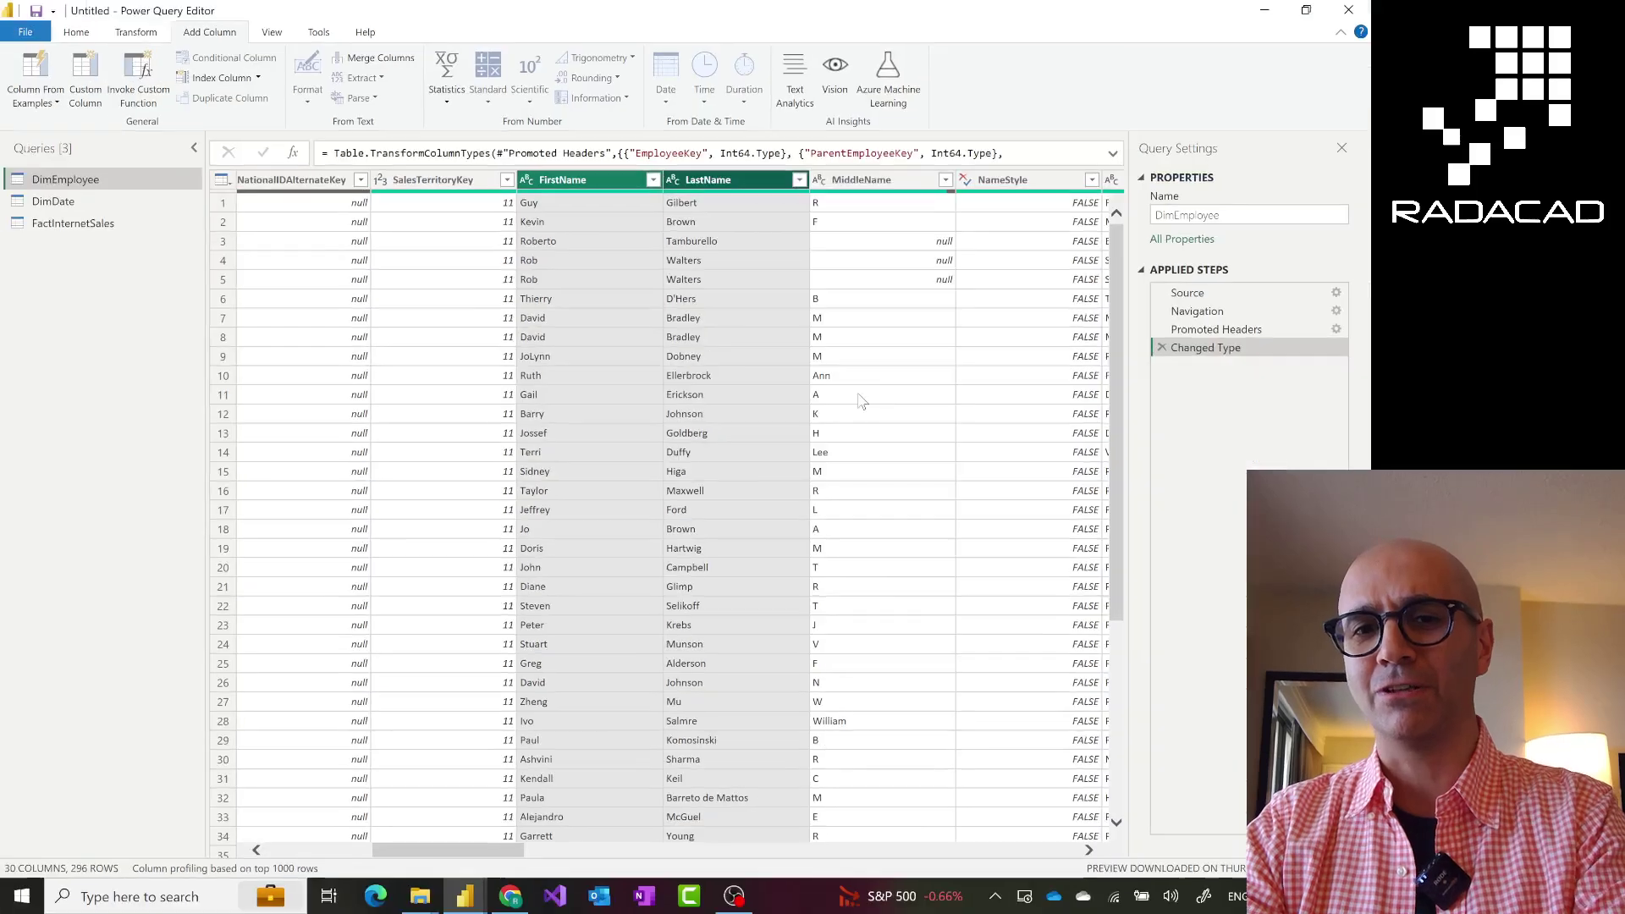
pyautogui.rightClick(760, 191)
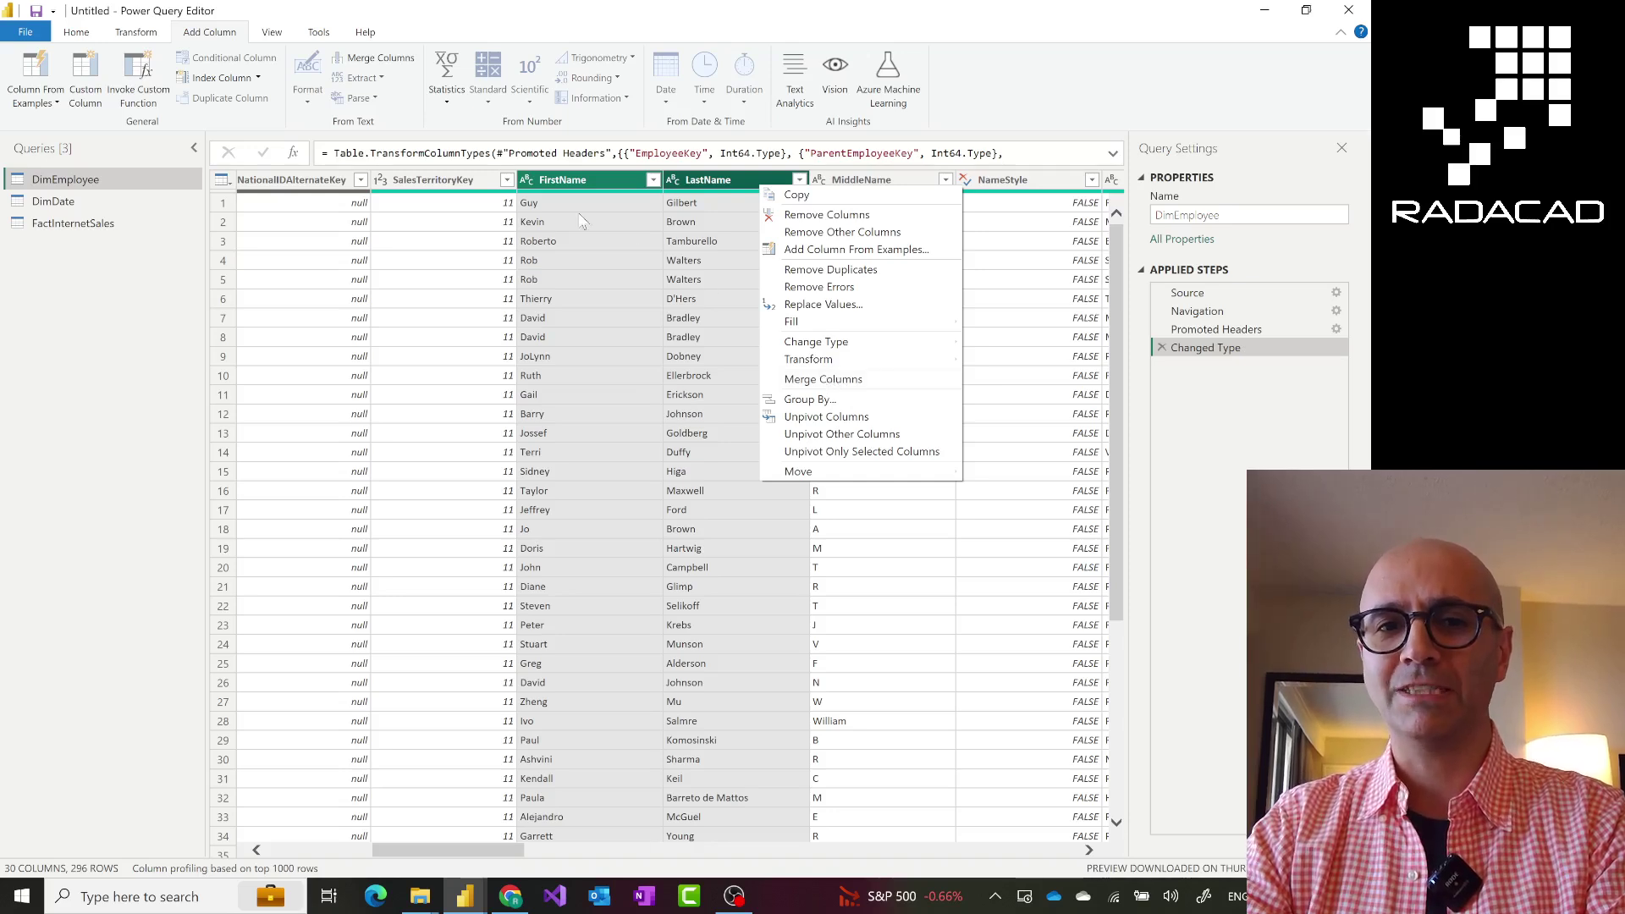
# Step: Merge FirstName and LastName with a Space separator into a new column named Fullname
pyautogui.click(811, 401)
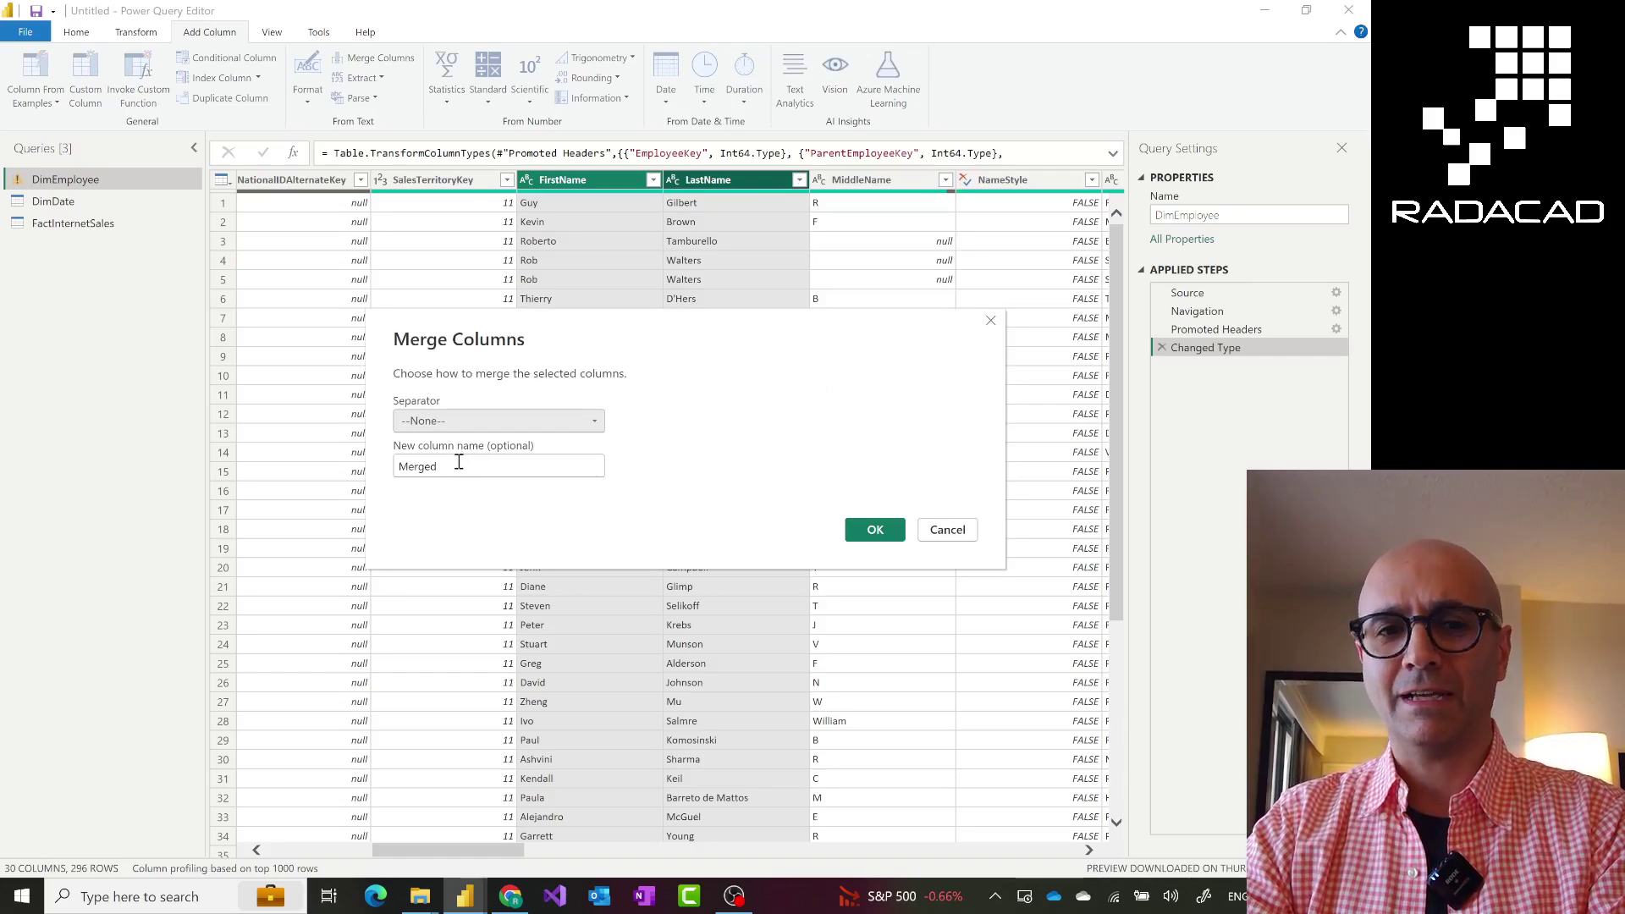
pyautogui.moveTo(444, 466); pyautogui.dragTo(397, 467)
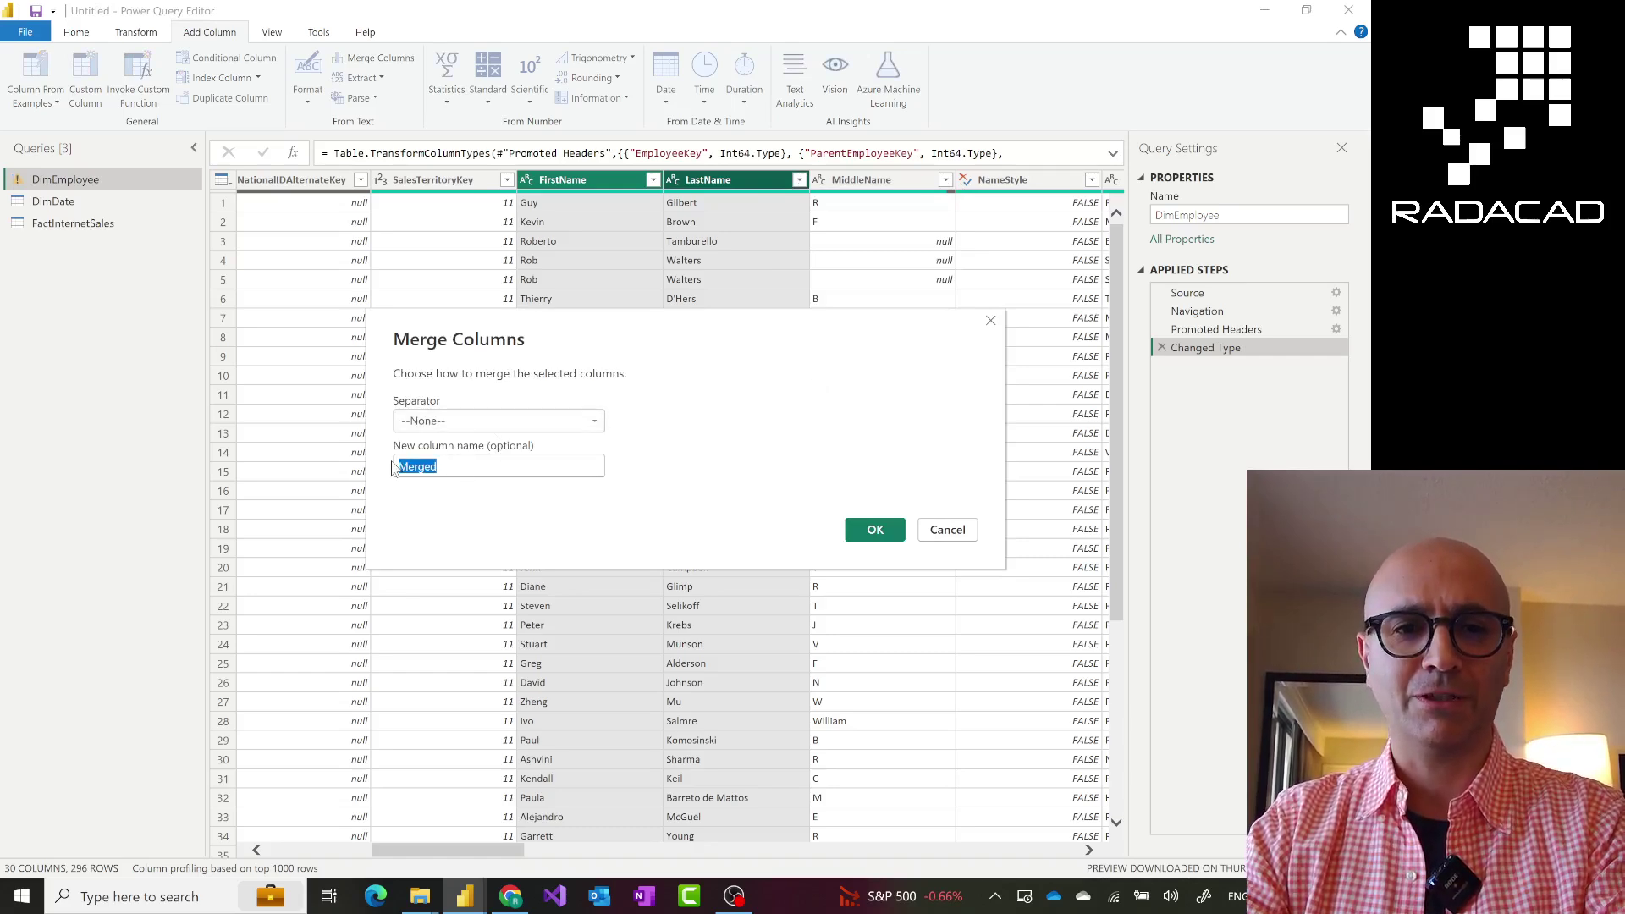
pyautogui.write('Fullnam')
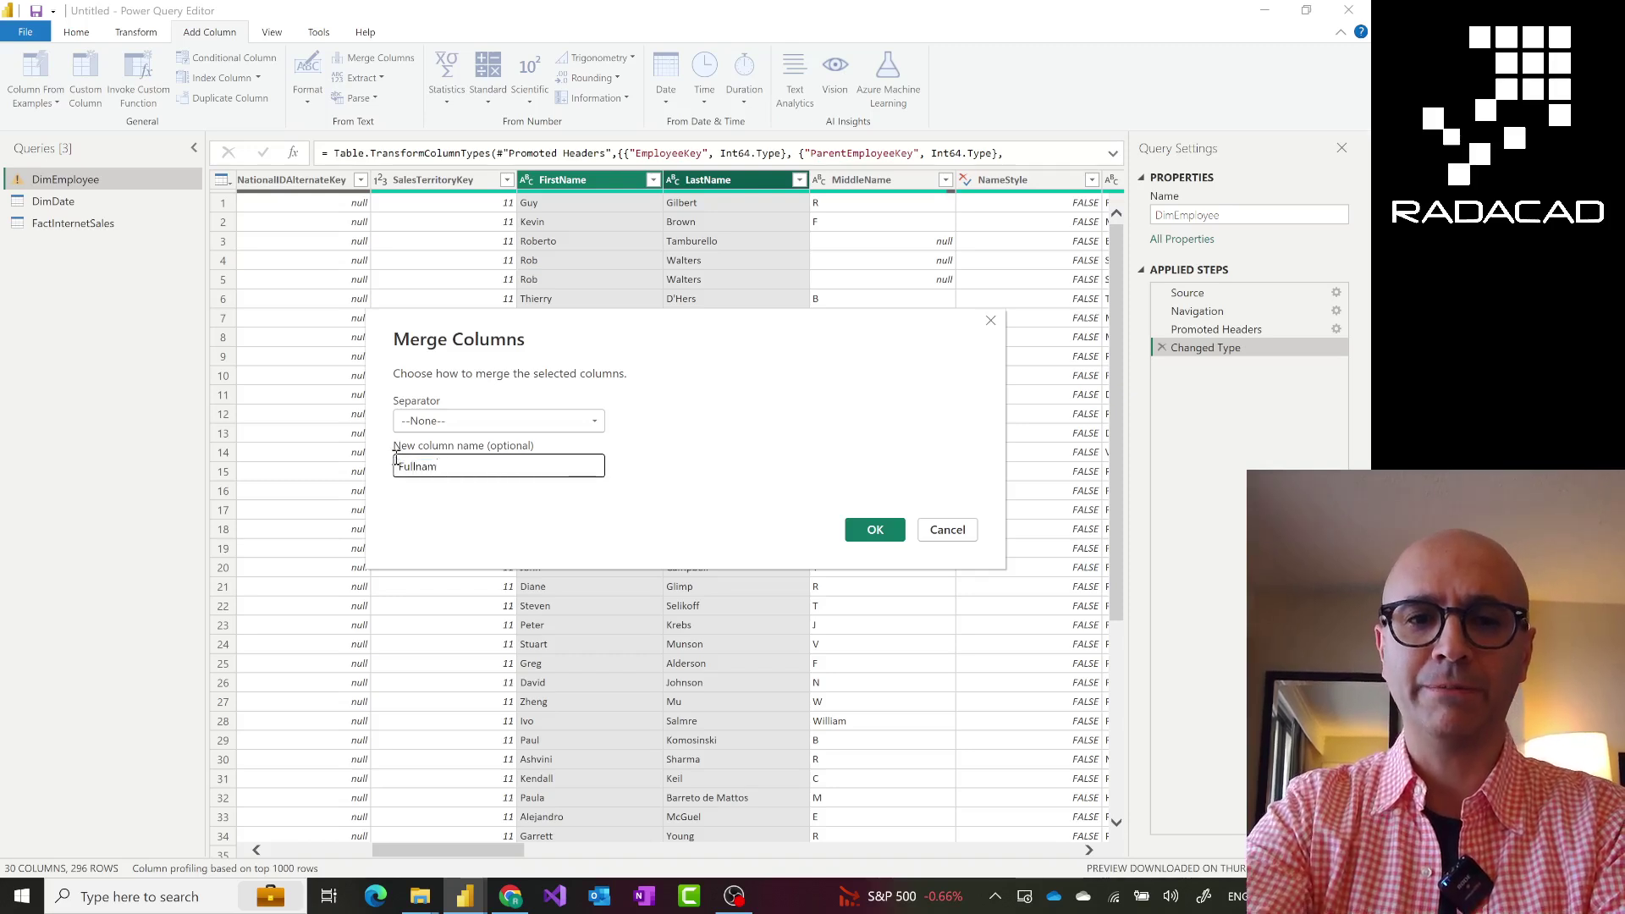
pyautogui.write('e')
pyautogui.click(440, 423)
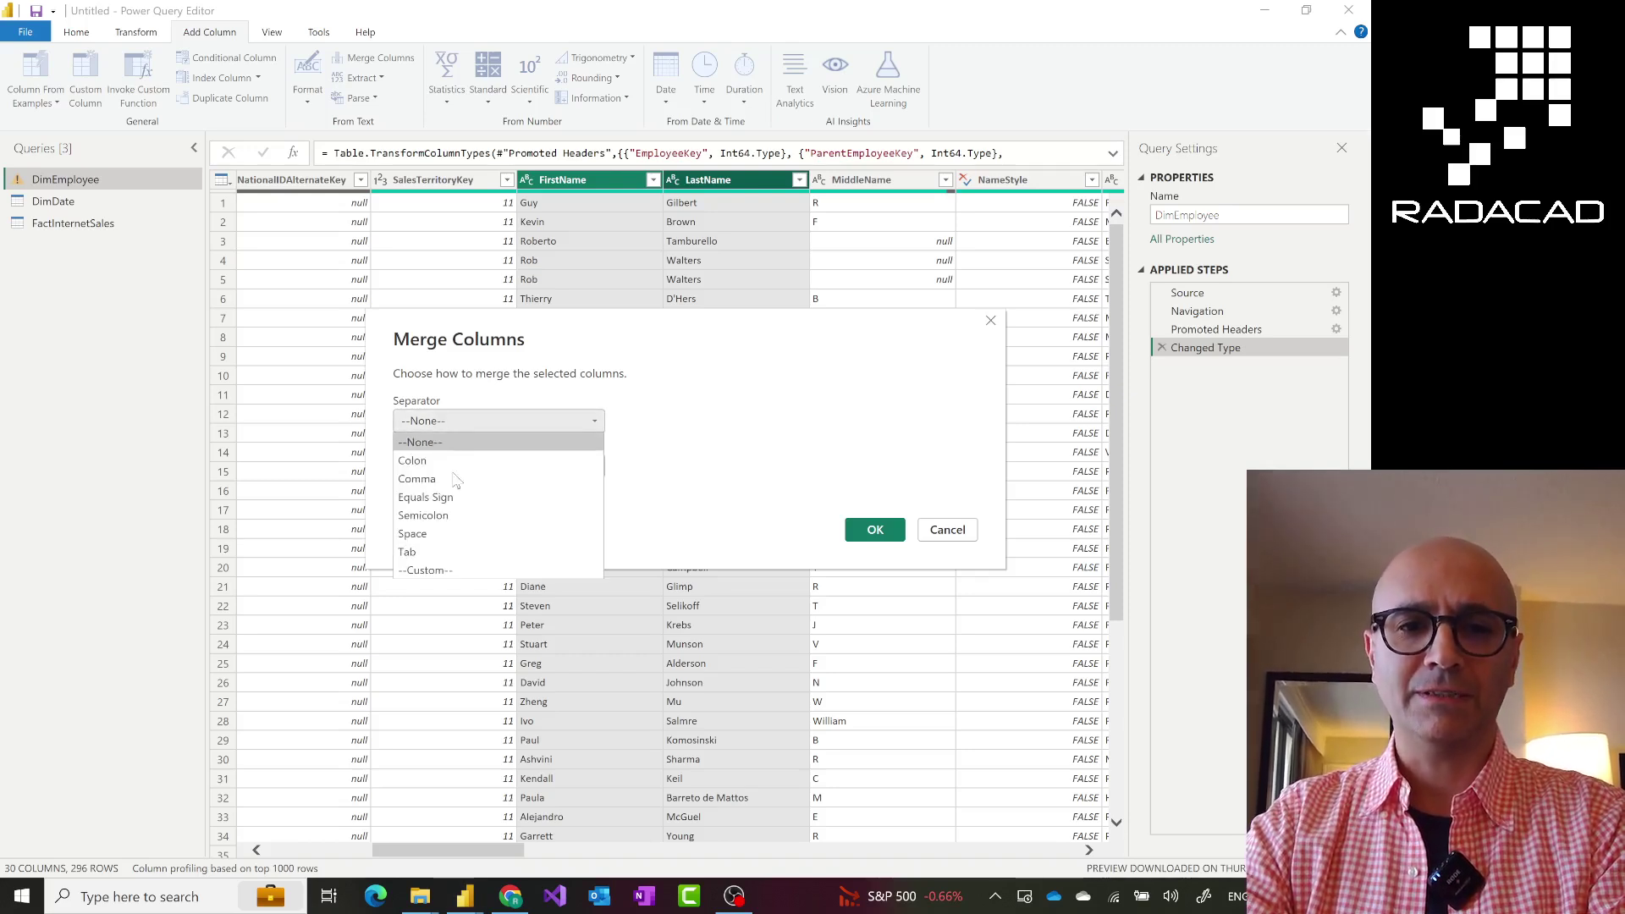
pyautogui.click(427, 534)
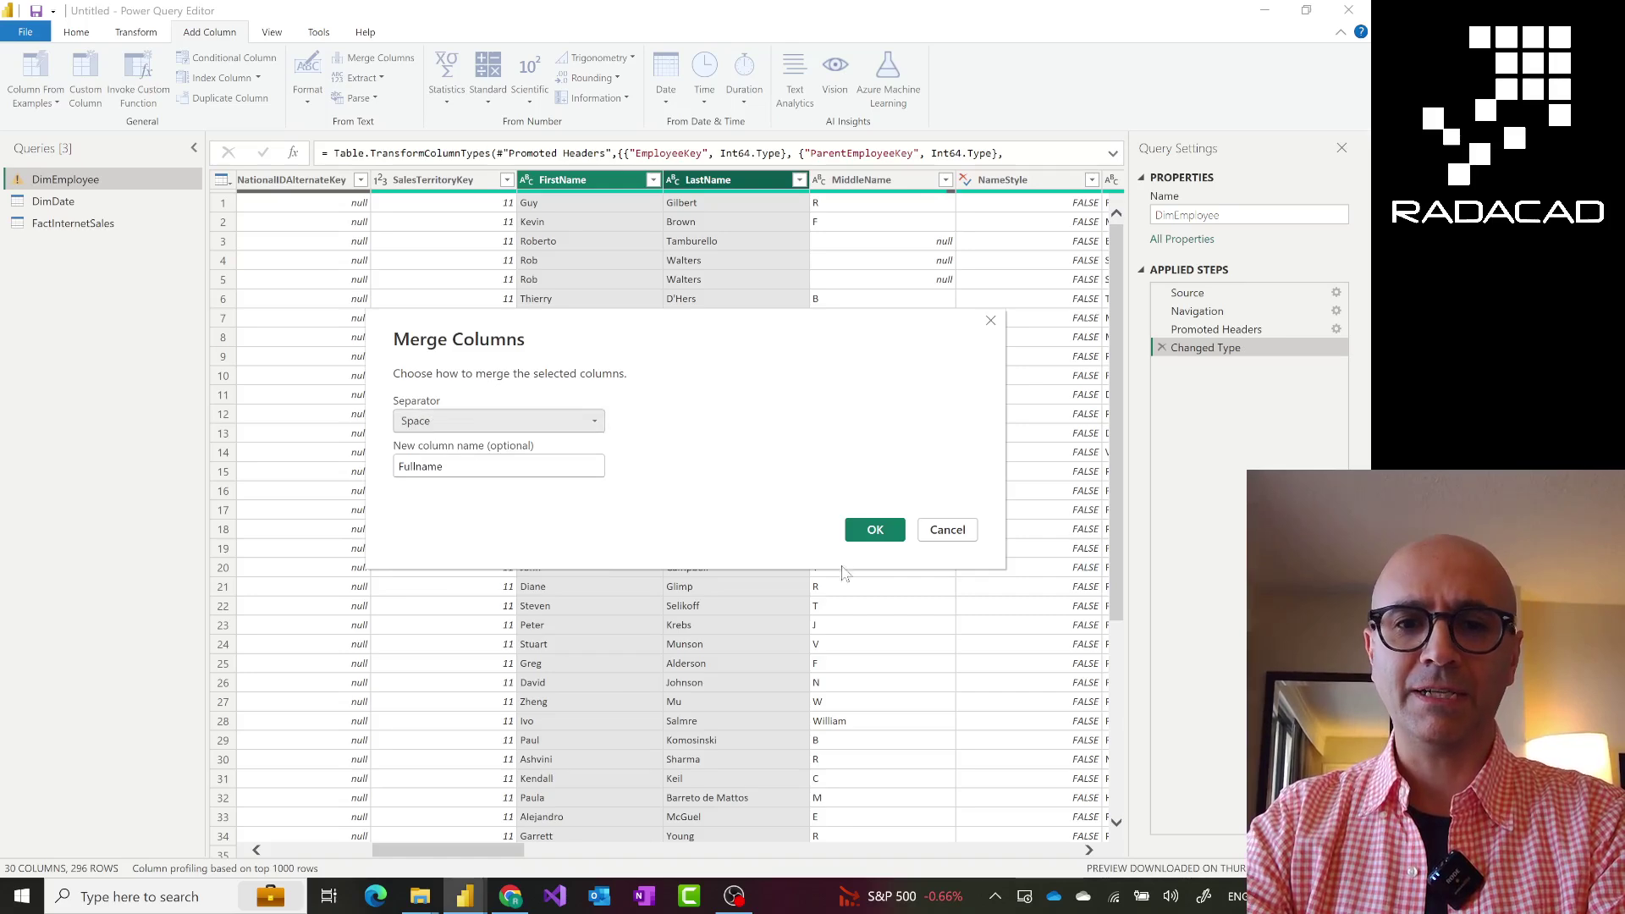
pyautogui.click(889, 532)
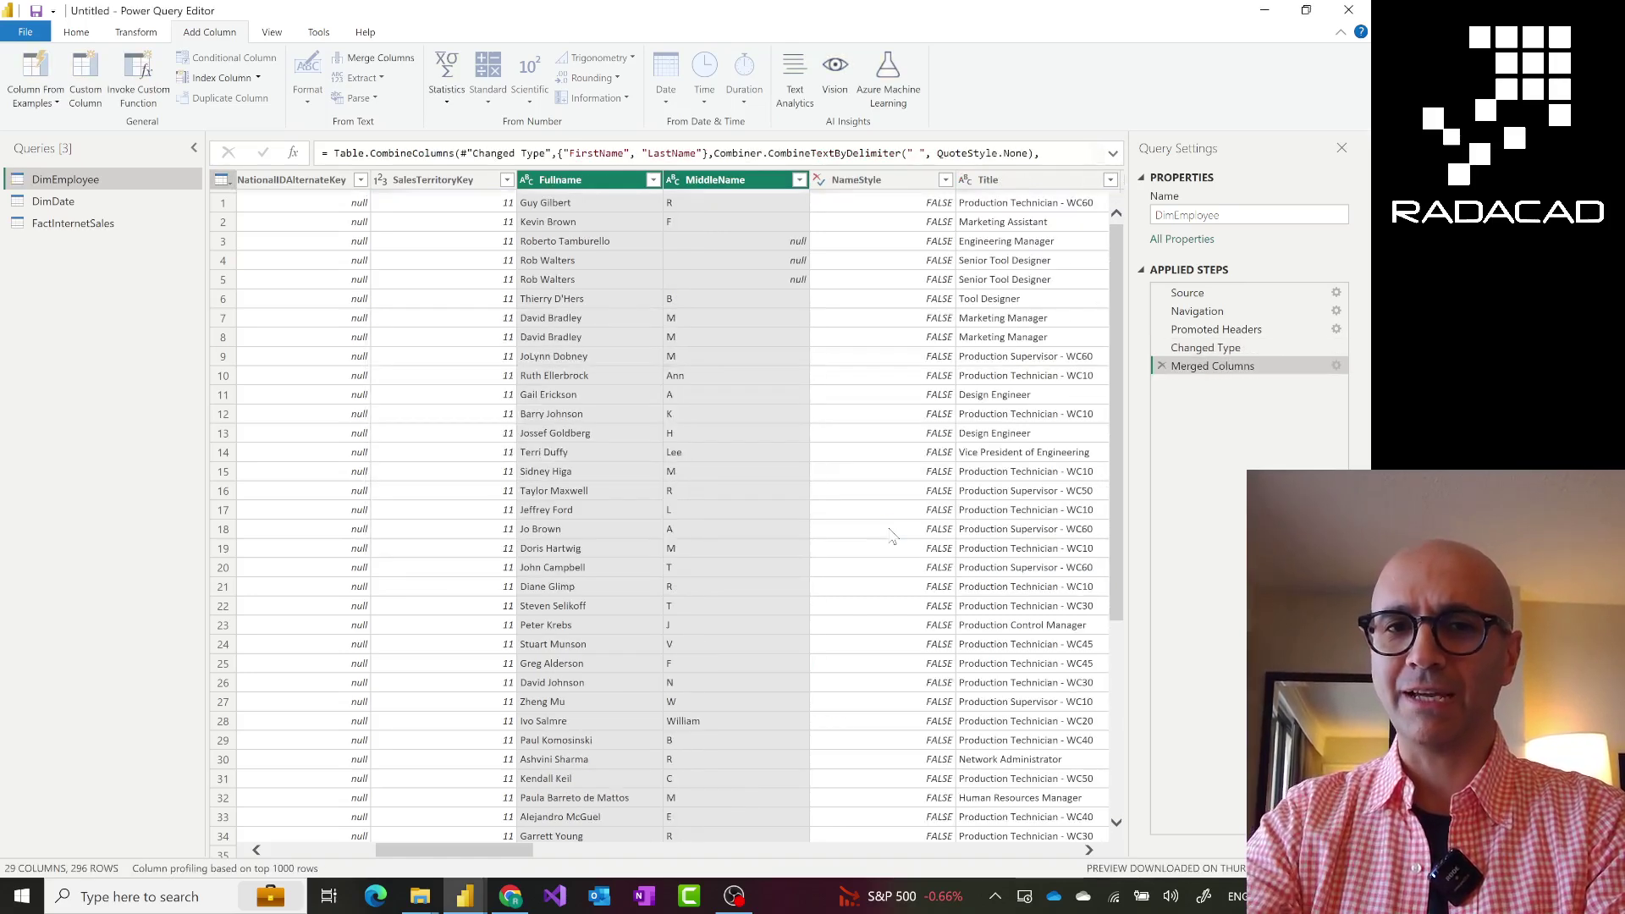
pyautogui.click(592, 177)
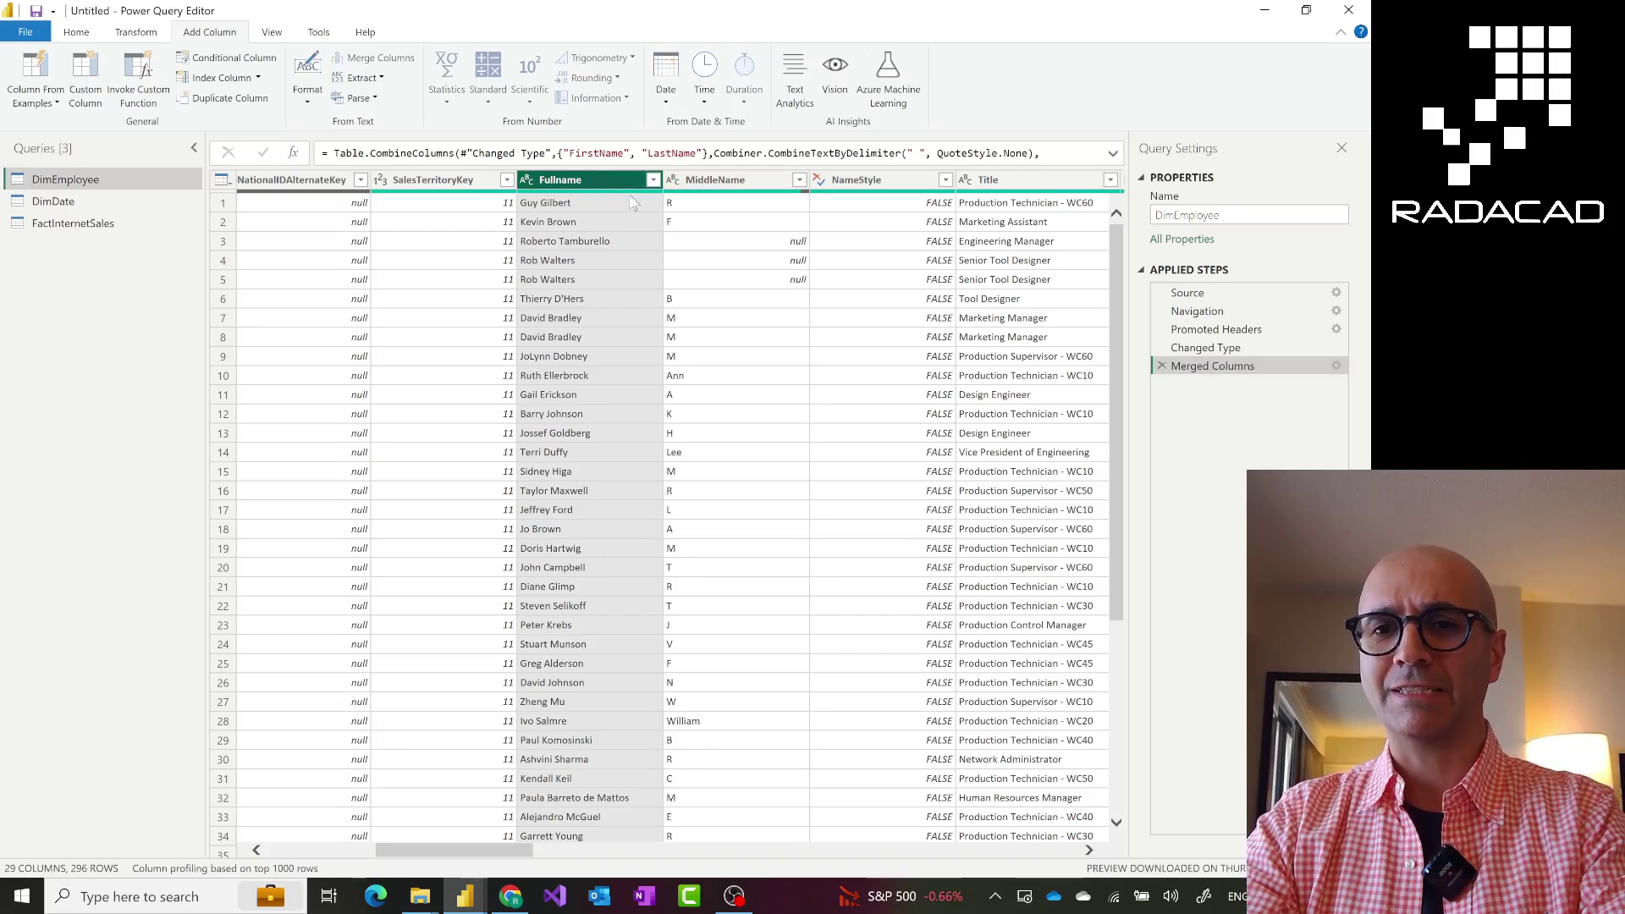
# Step: Delete the Merged Columns step, retry the space-separated merge from Transform, then delete it again
pyautogui.click(1161, 366)
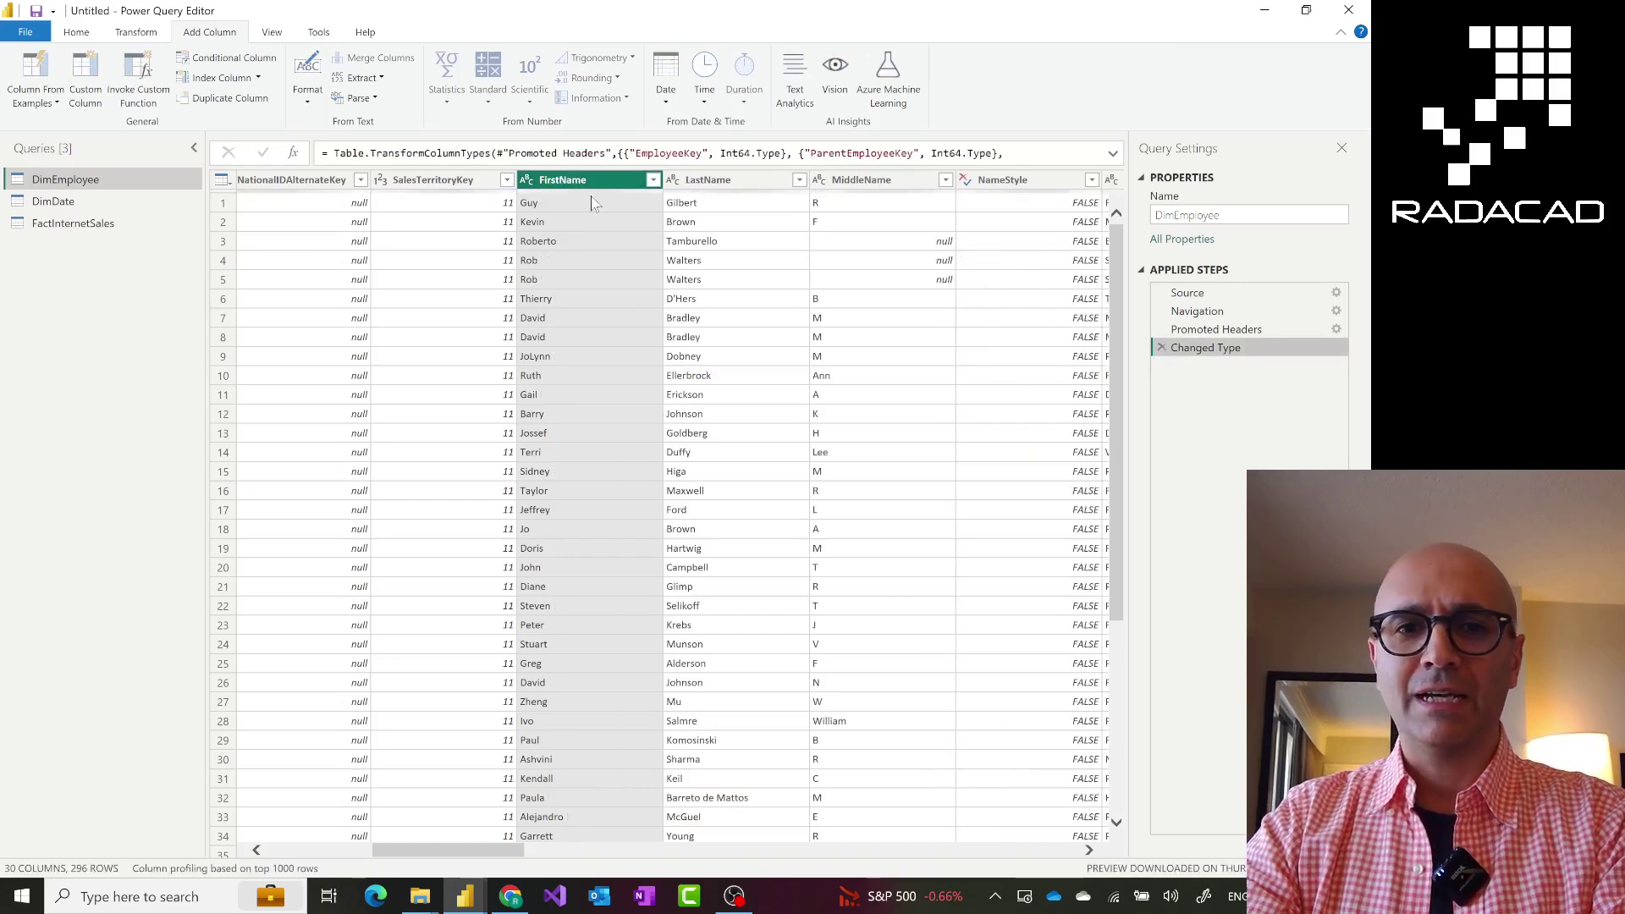
pyautogui.keyDown('ctrl'); pyautogui.click(750, 181); pyautogui.keyUp('ctrl')
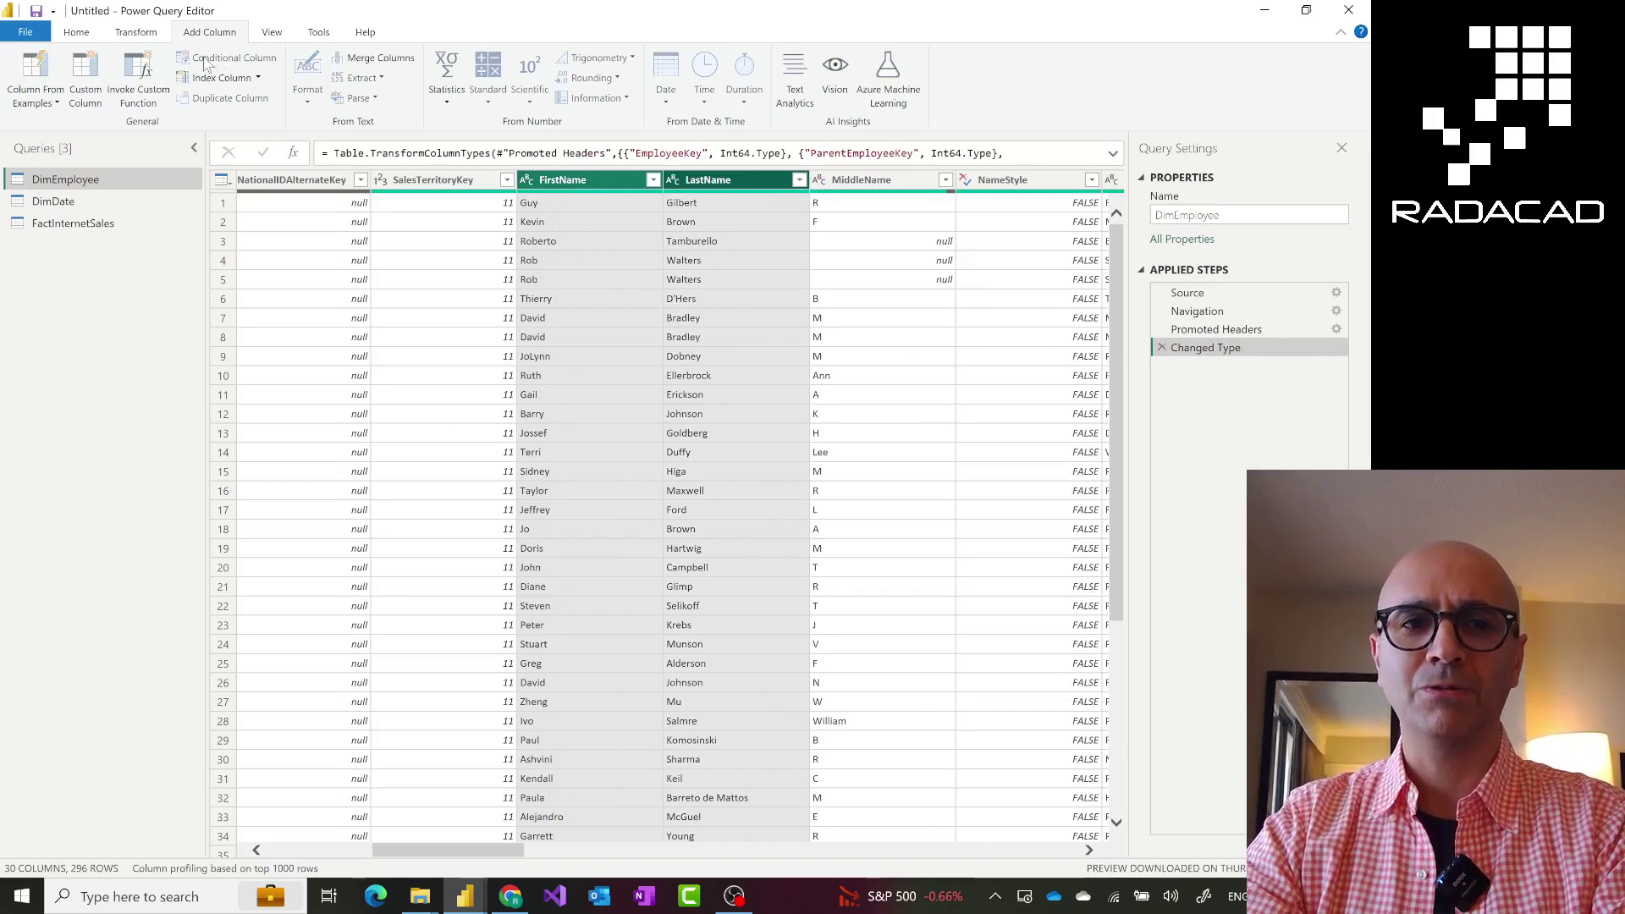
pyautogui.click(146, 35)
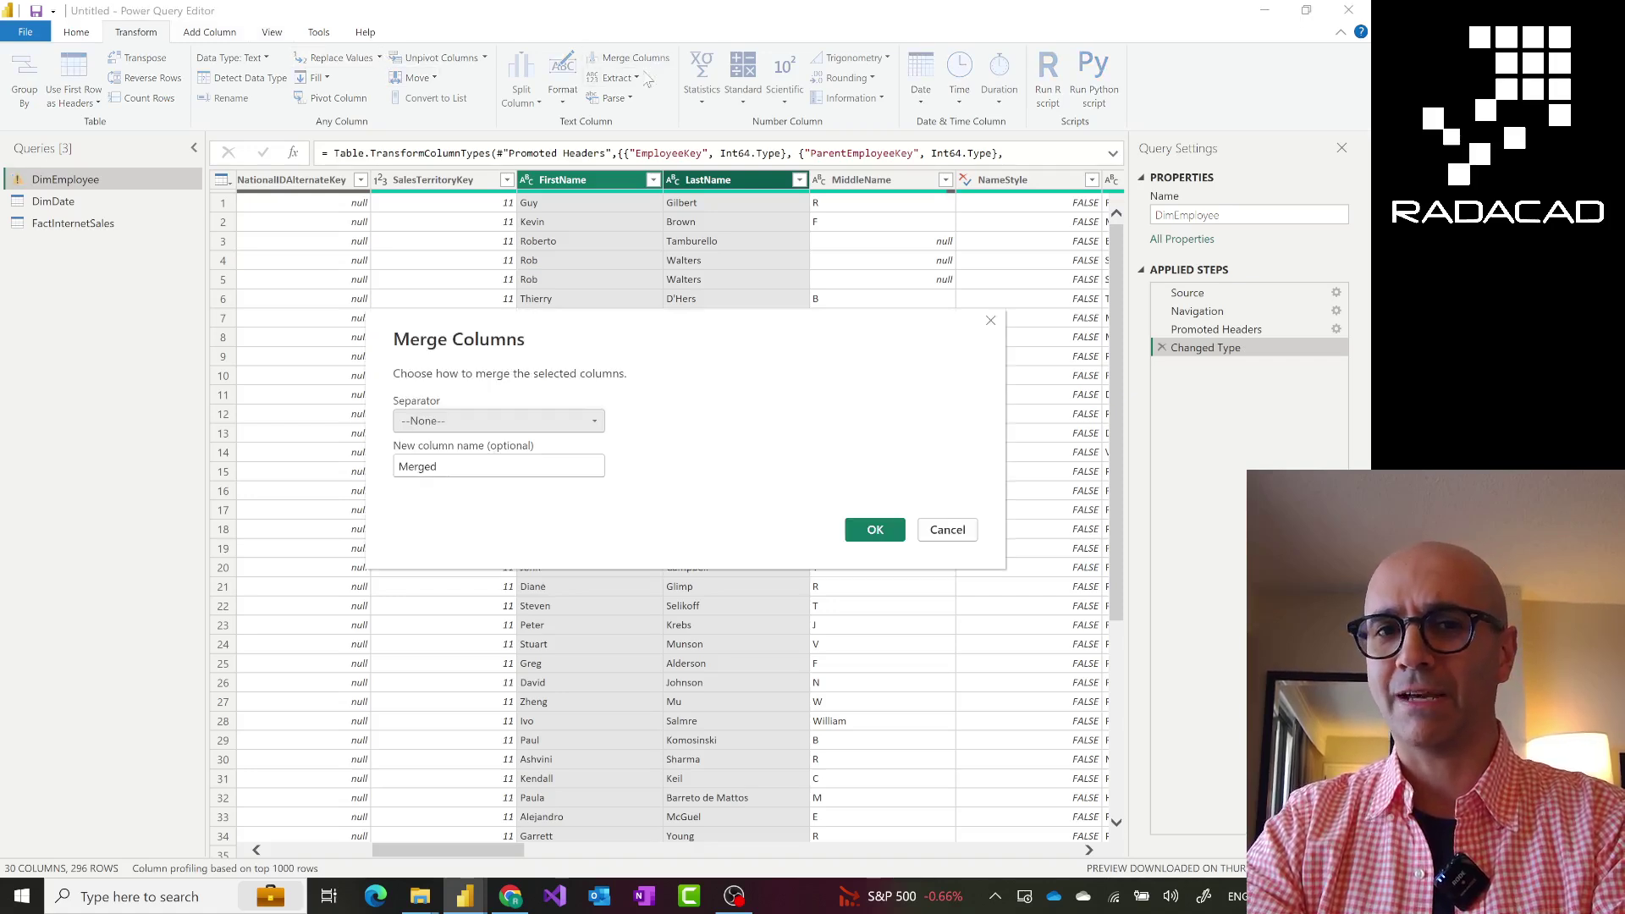
pyautogui.moveTo(437, 466); pyautogui.dragTo(379, 477)
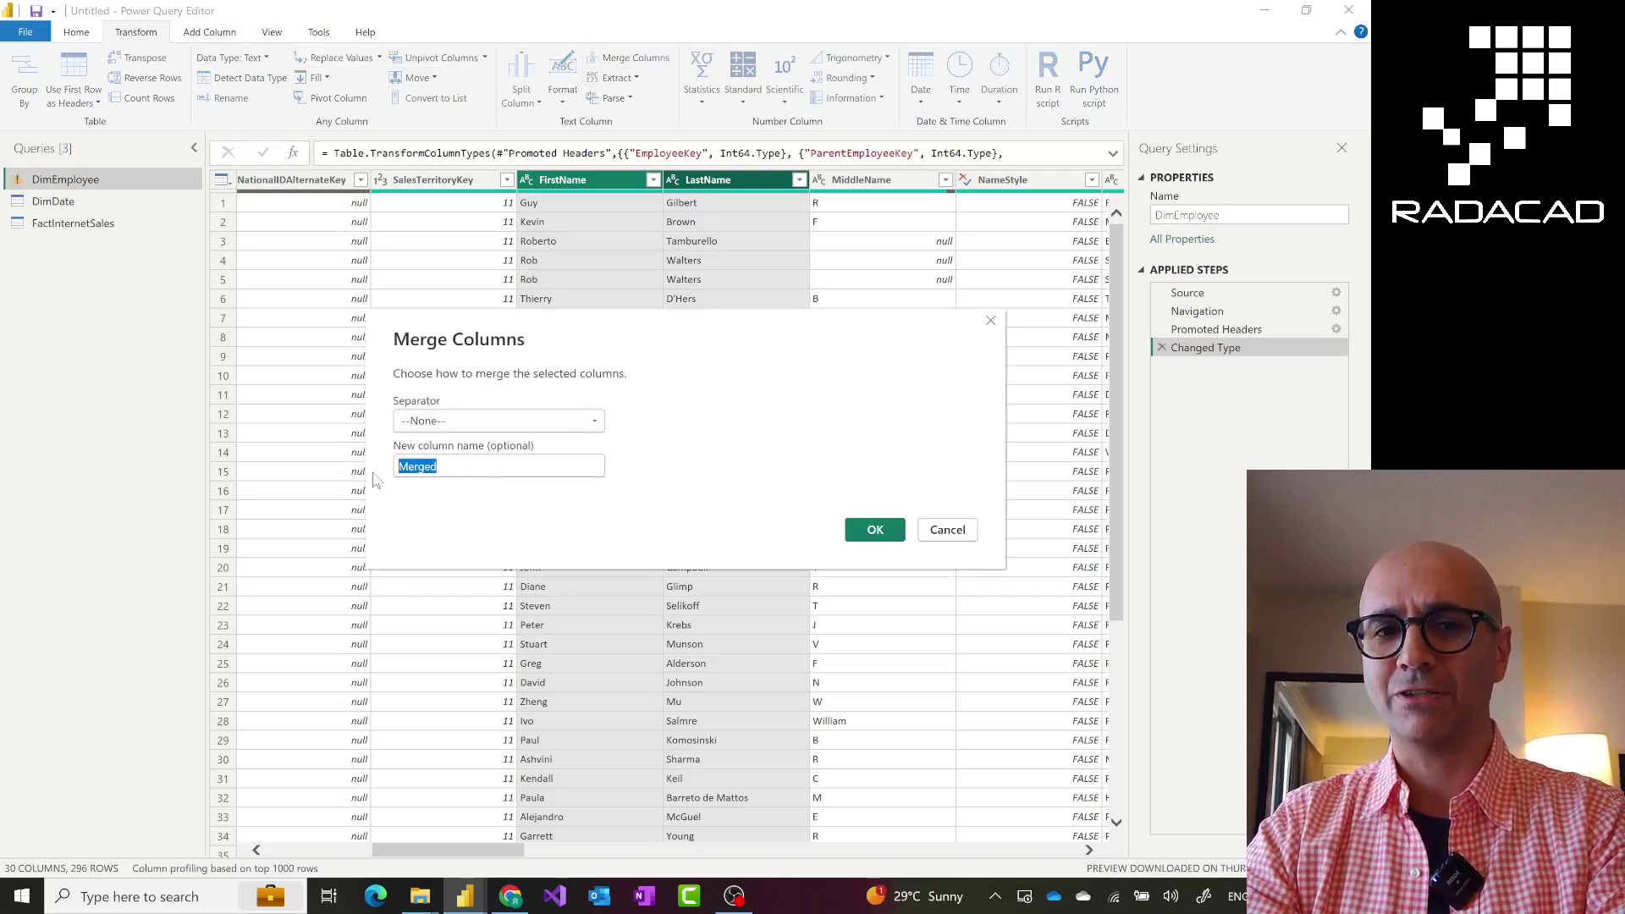
pyautogui.click(447, 423)
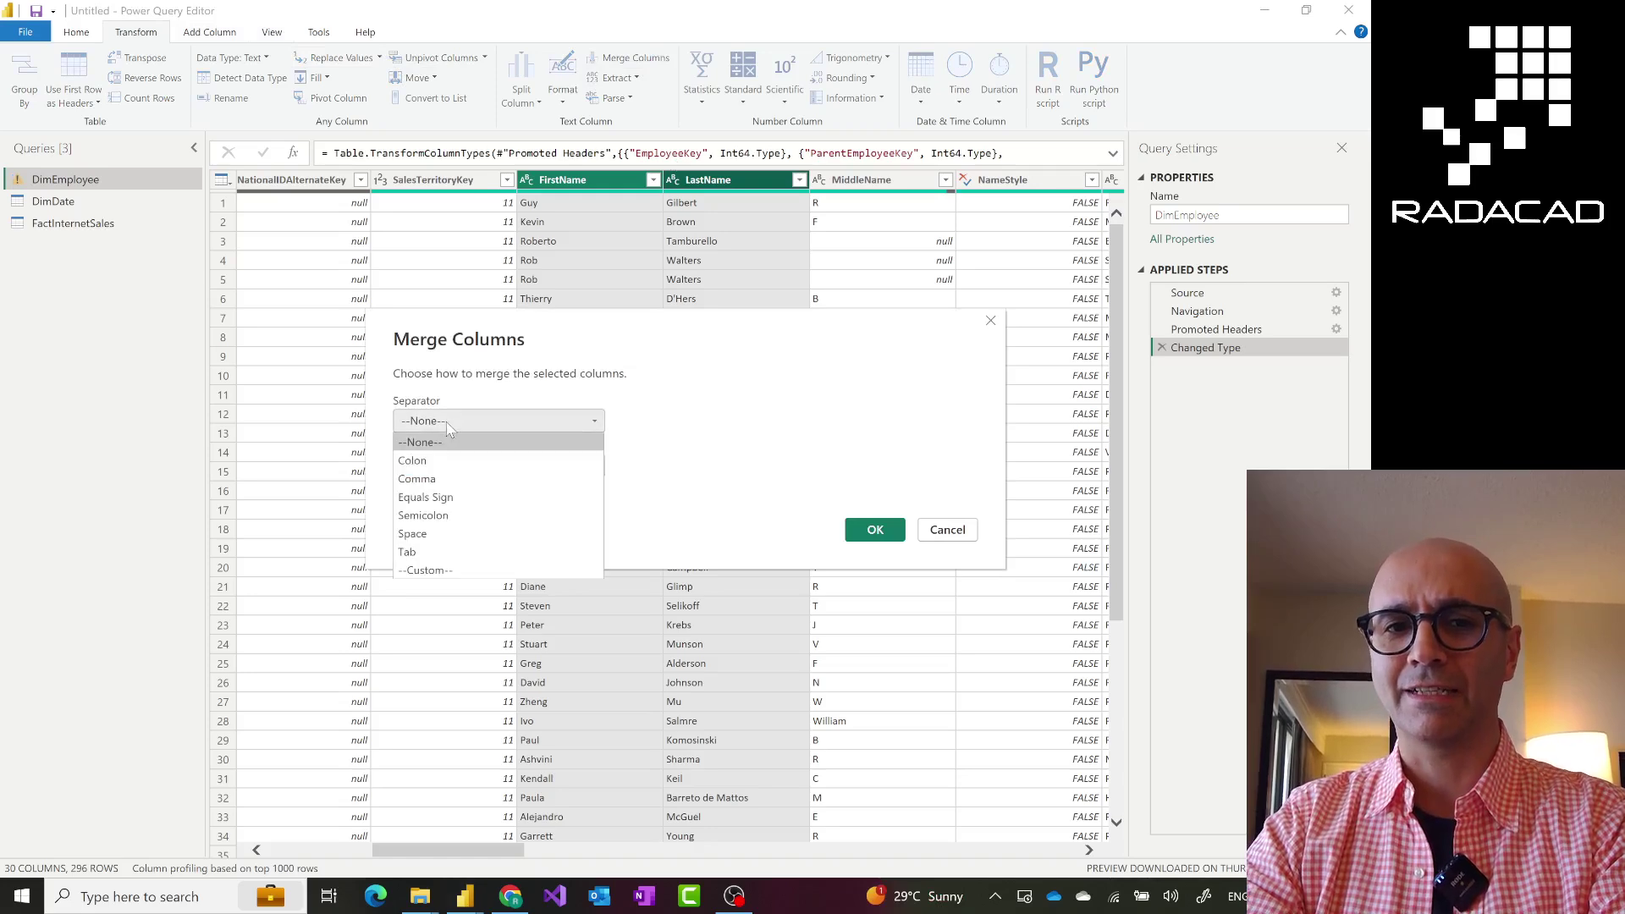
pyautogui.click(412, 535)
pyautogui.click(875, 530)
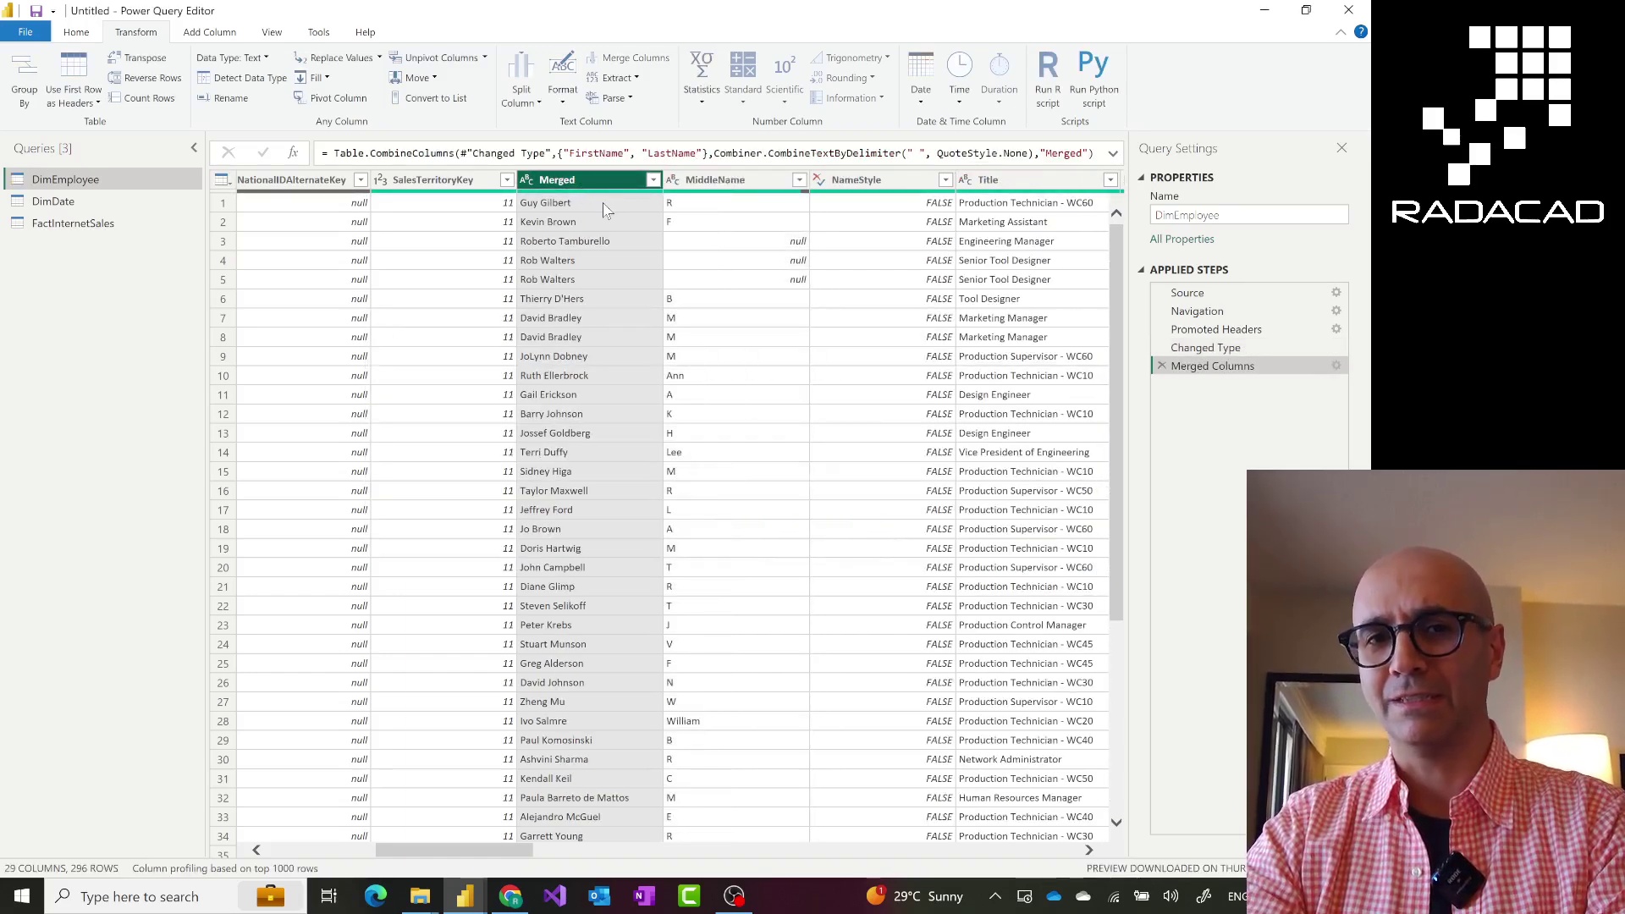
pyautogui.click(1162, 367)
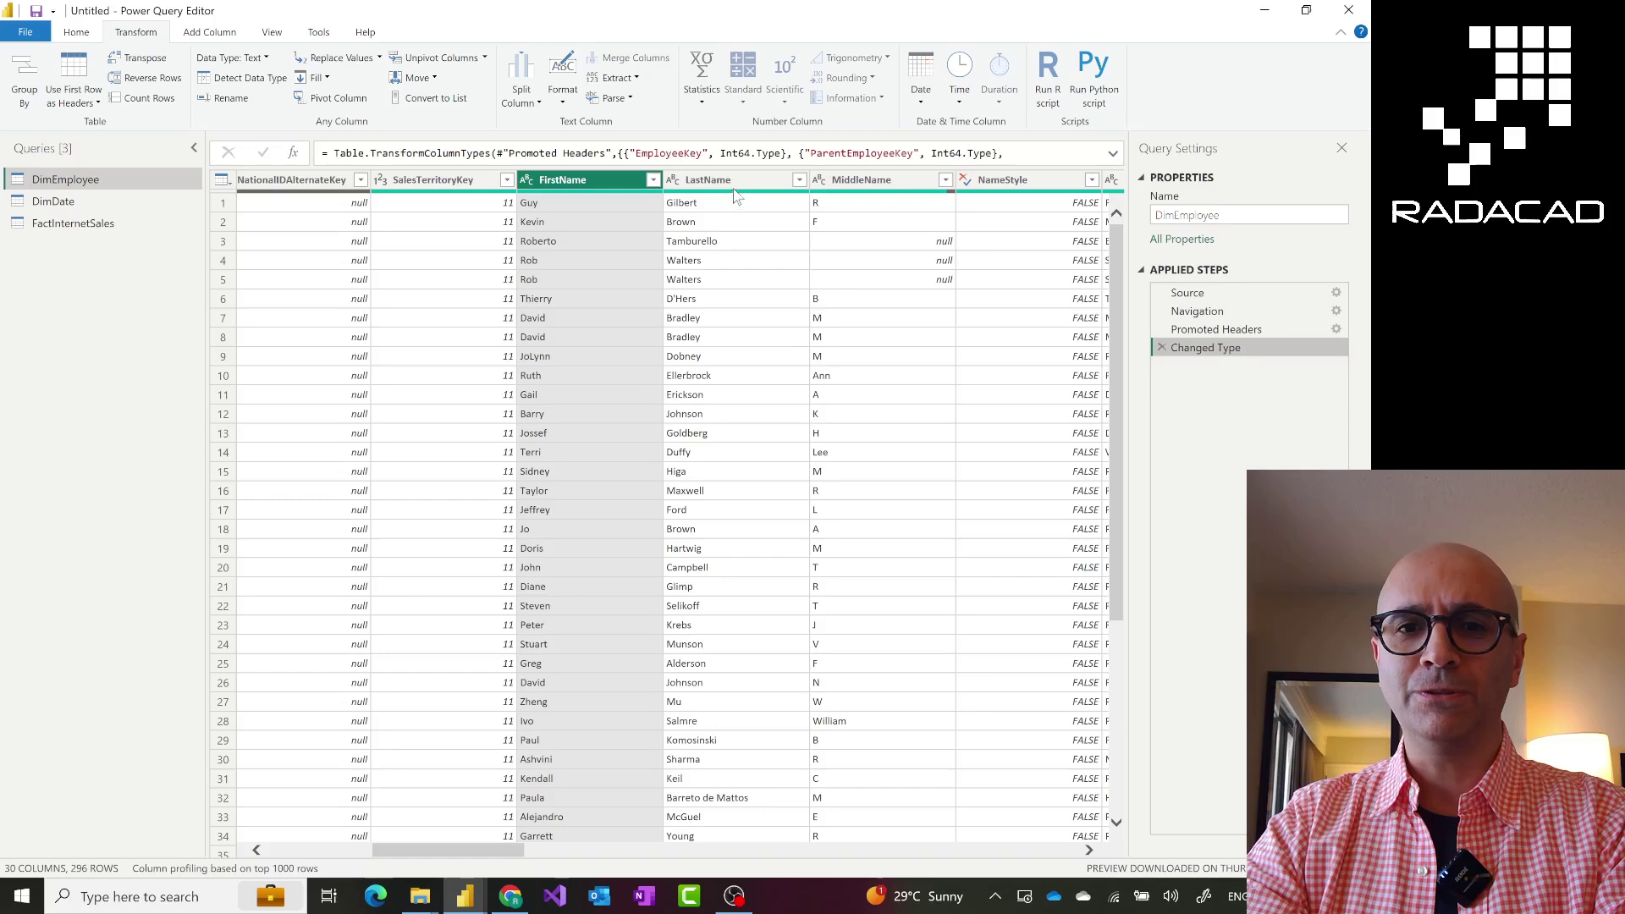
# Step: Use Add Column > Merge Columns to create a Space-separated fullname column from FirstName and LastName
pyautogui.keyDown('ctrl'); pyautogui.click(735, 185); pyautogui.keyUp('ctrl')
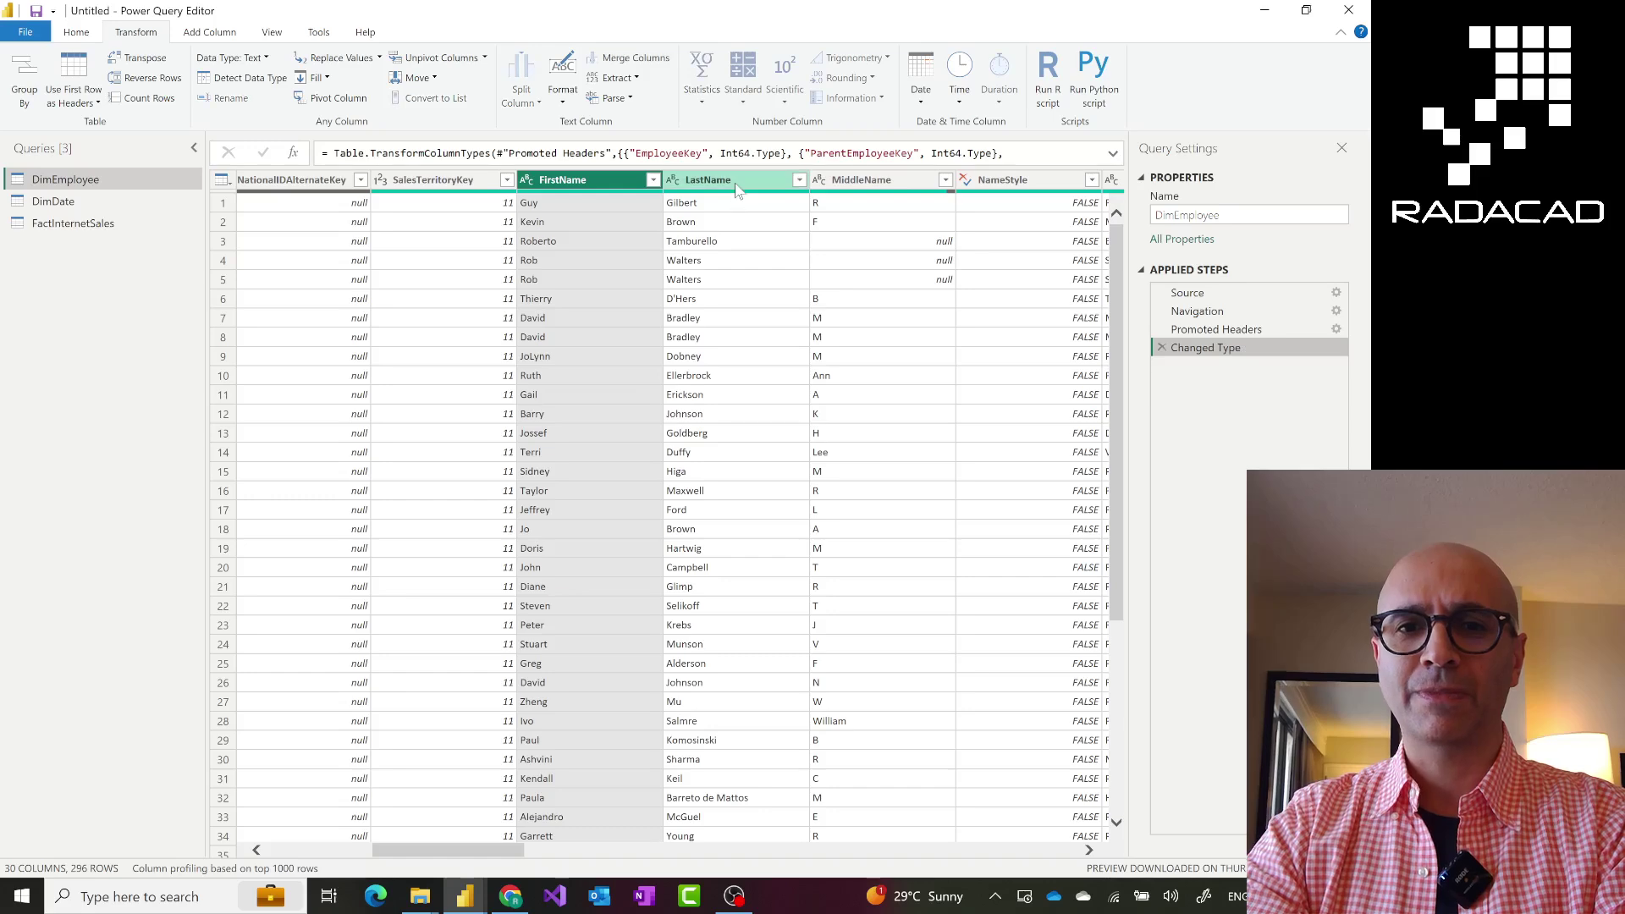
pyautogui.click(187, 36)
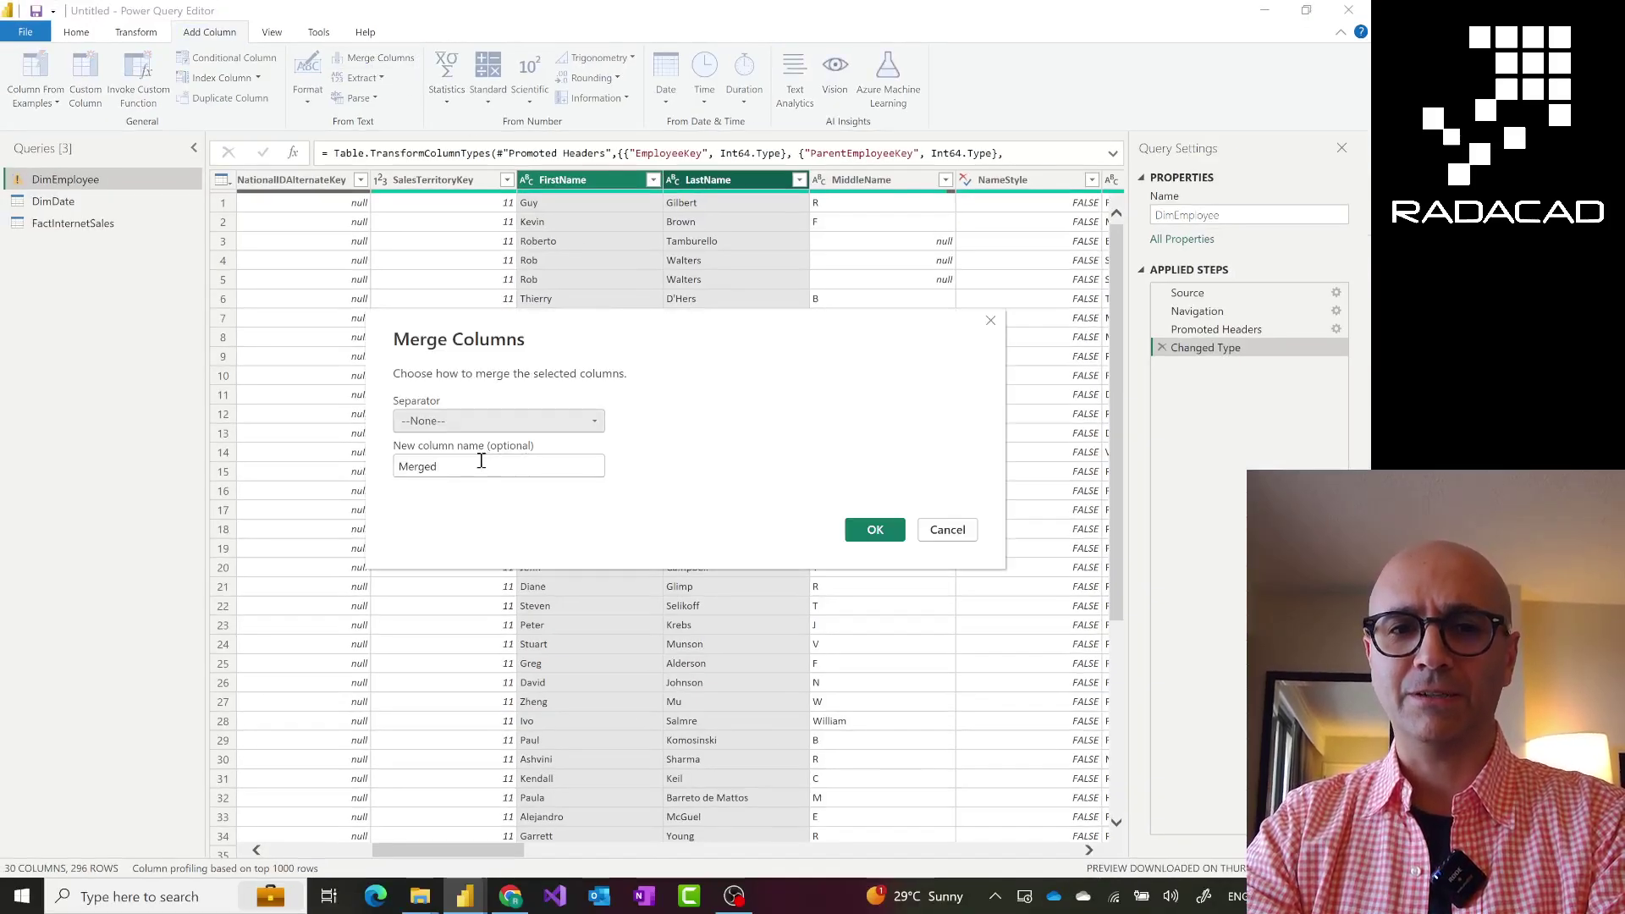
pyautogui.doubleClick(481, 460)
pyautogui.write('fullname')
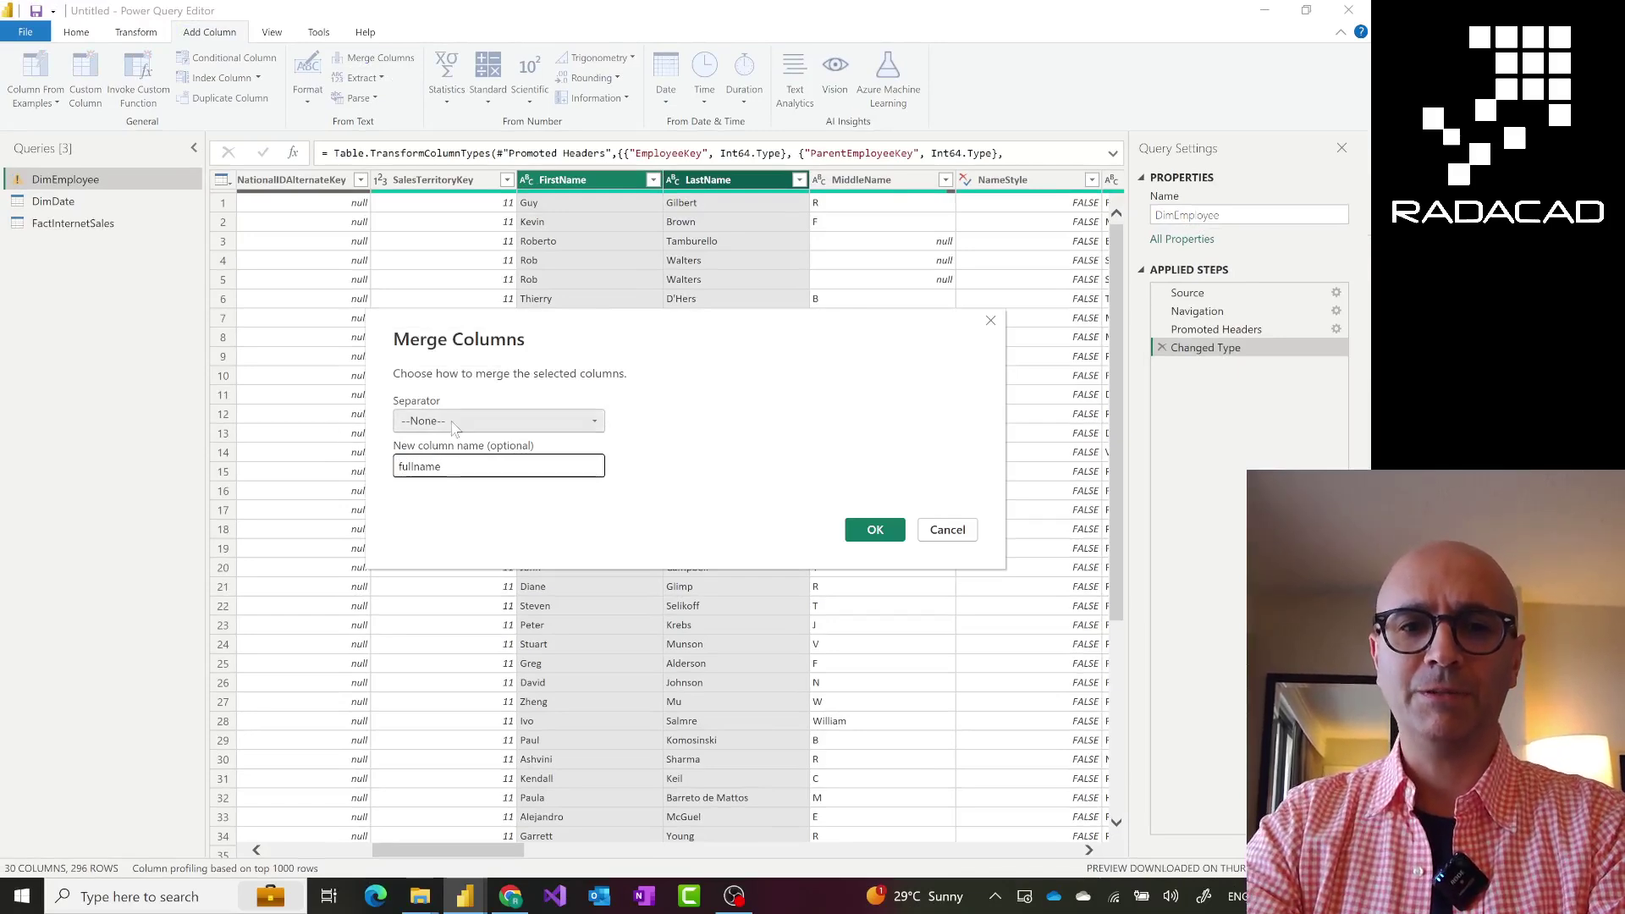
pyautogui.click(500, 420)
pyautogui.click(484, 534)
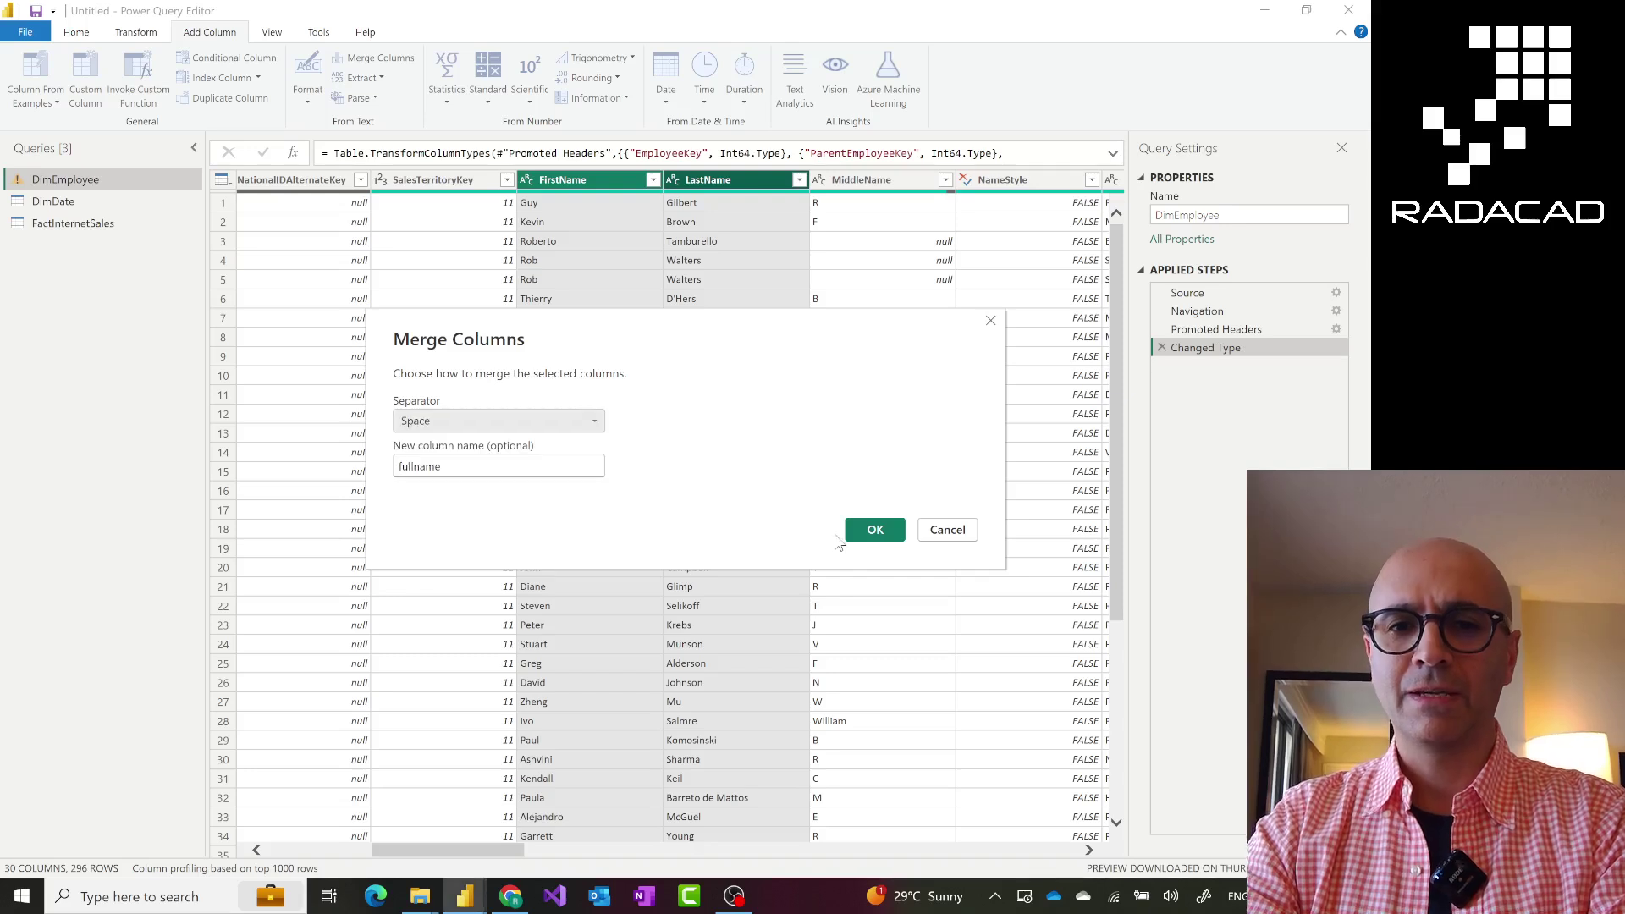
pyautogui.click(872, 532)
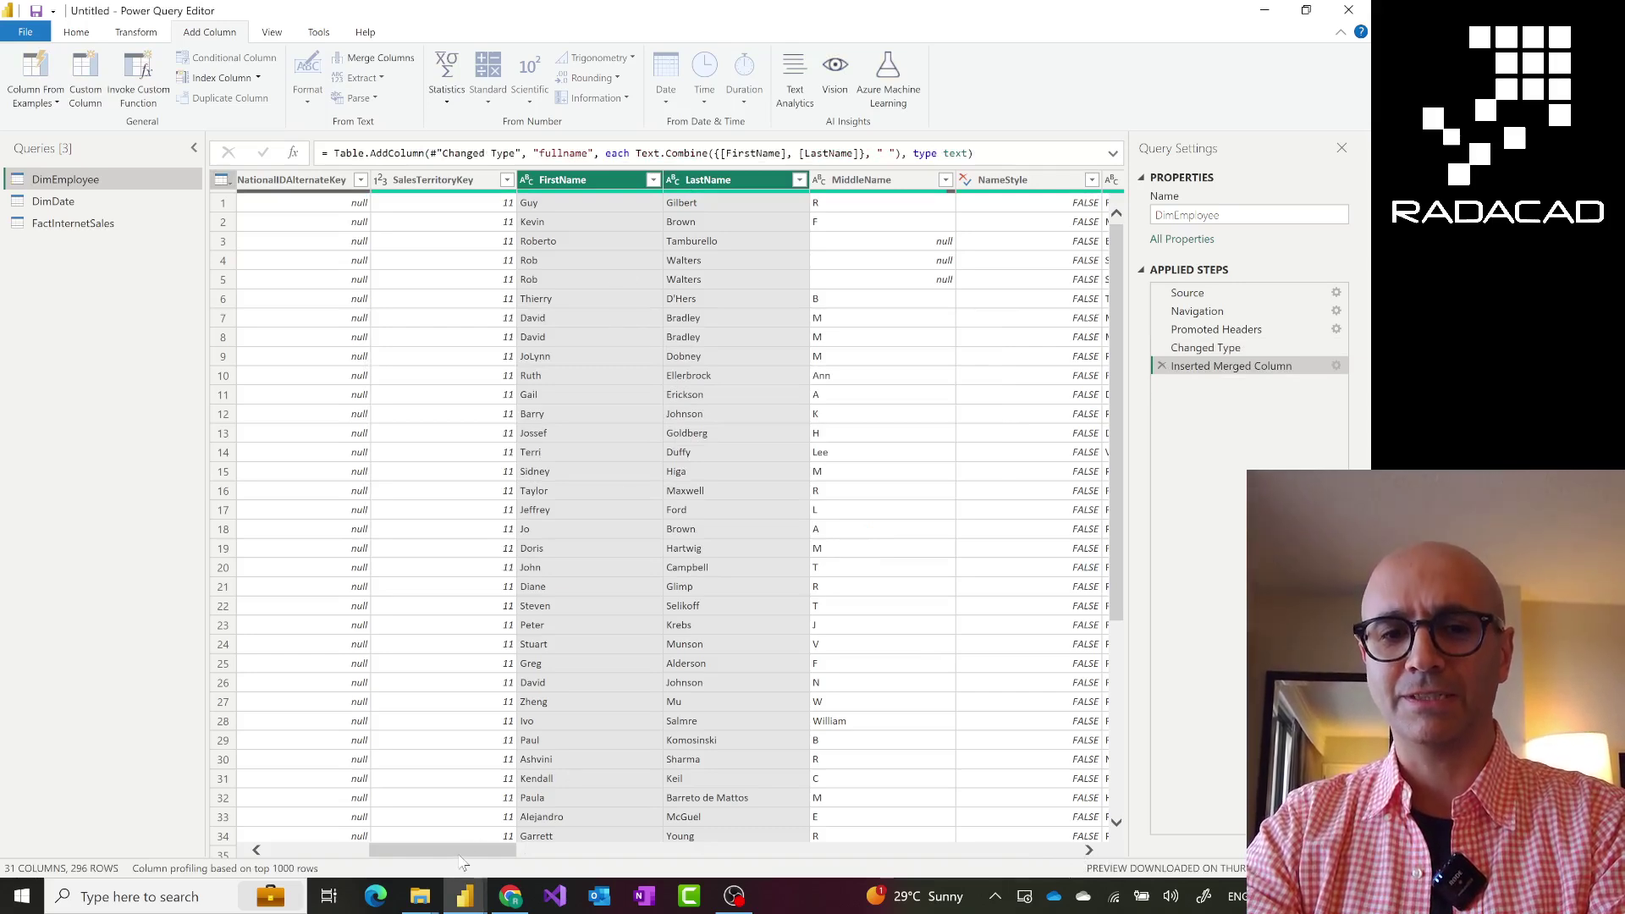
pyautogui.moveTo(462, 851); pyautogui.dragTo(1022, 851)
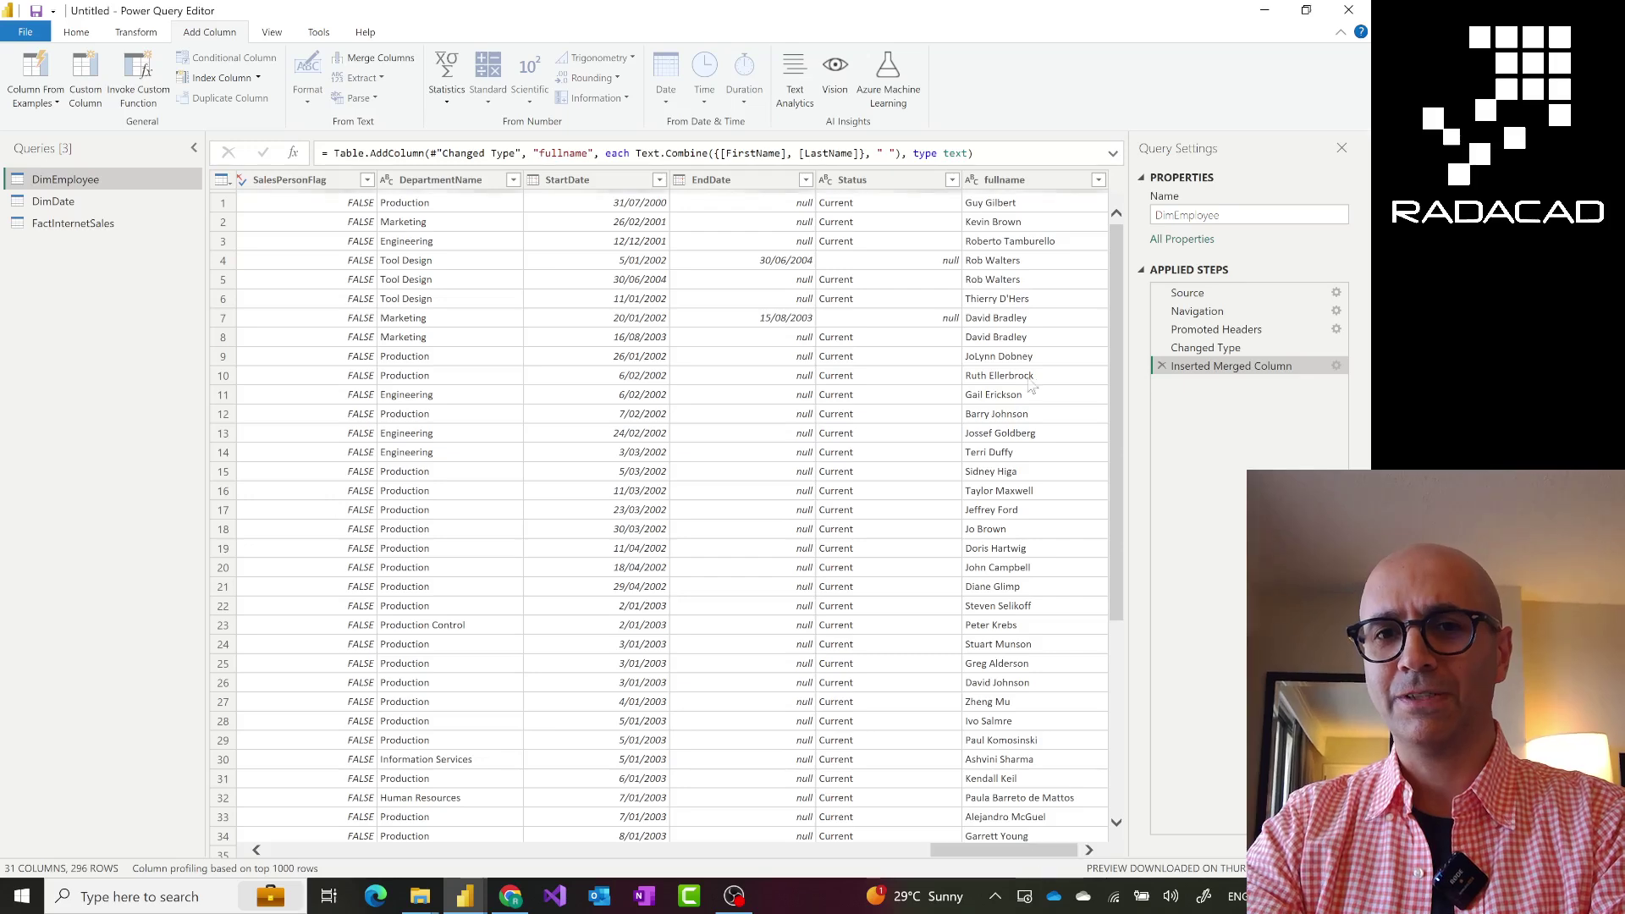
pyautogui.click(1055, 182)
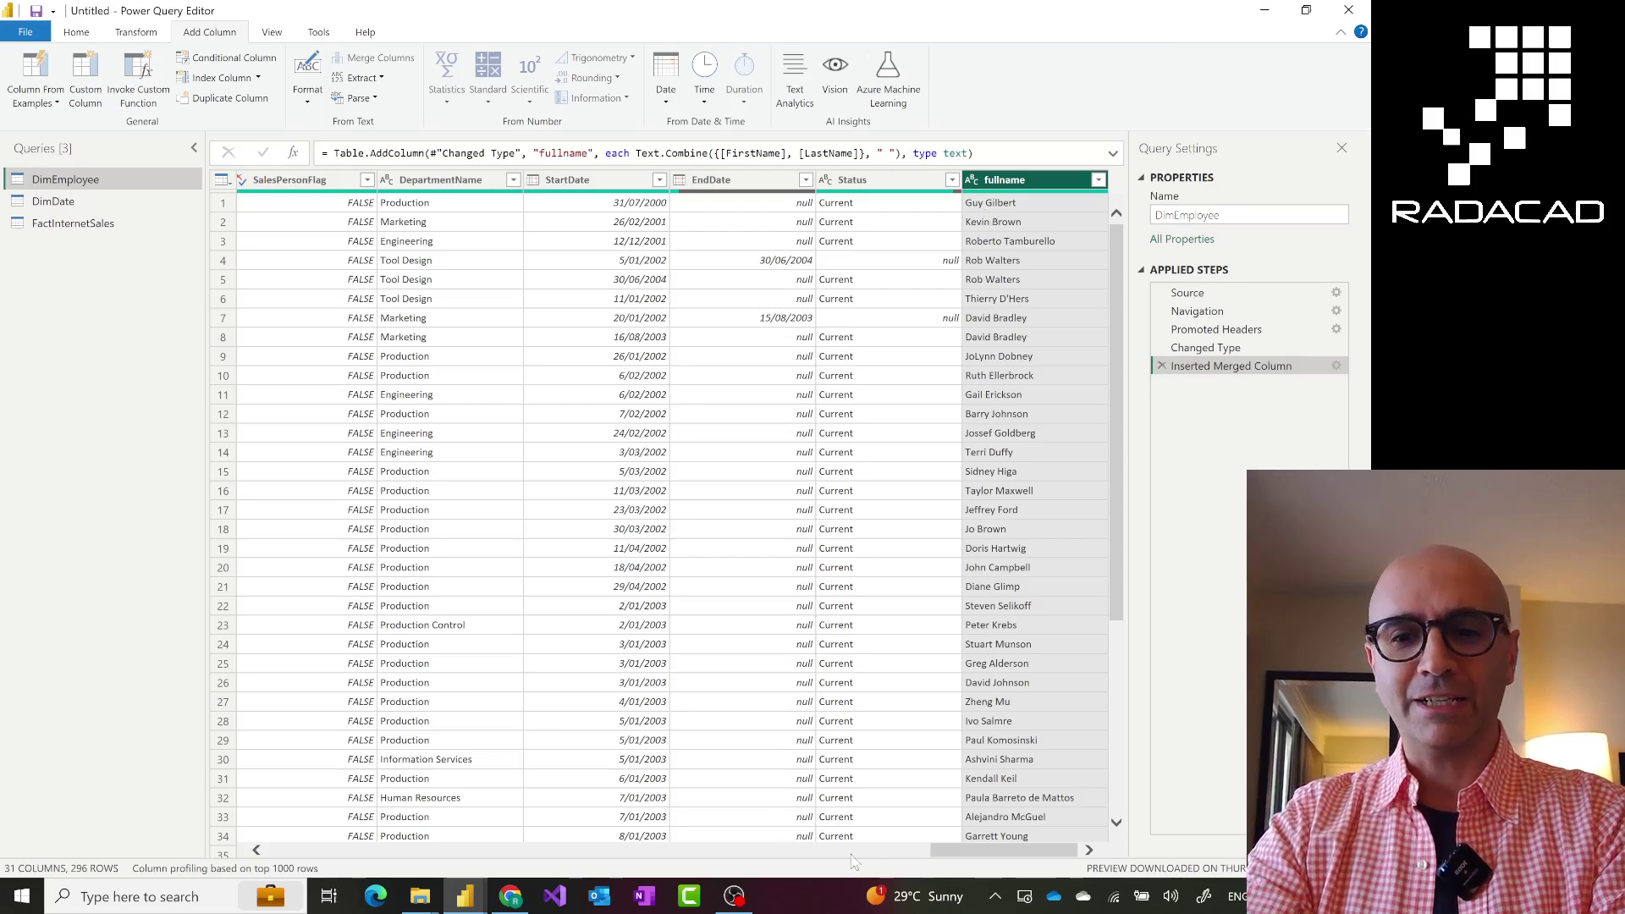
pyautogui.moveTo(974, 853); pyautogui.dragTo(392, 878)
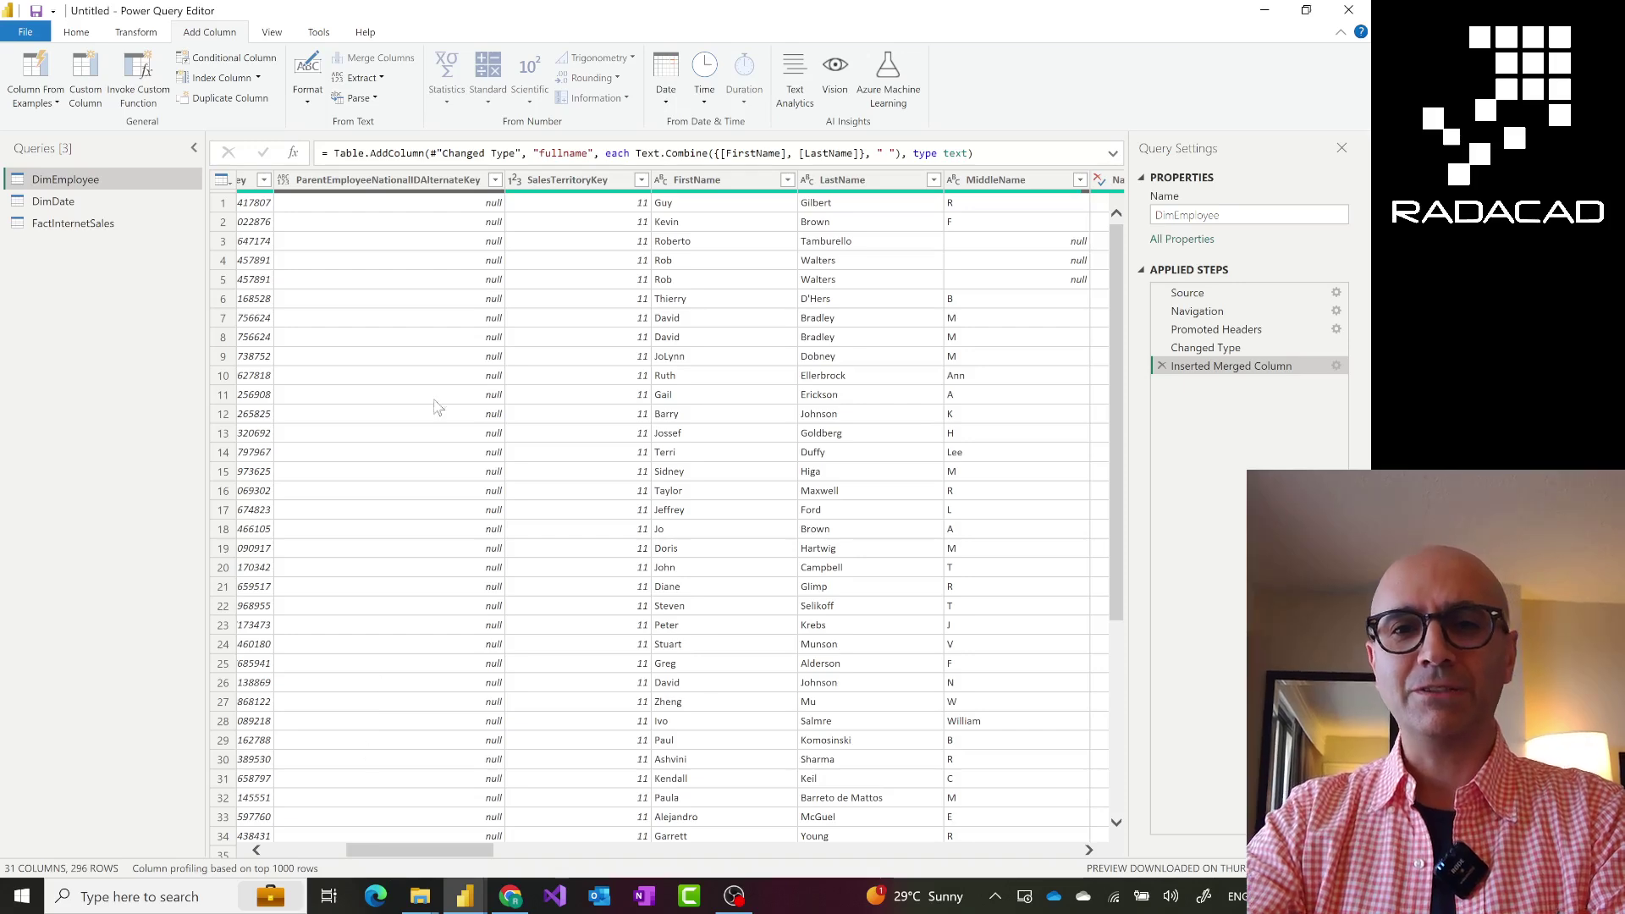
# Step: Switch to FactInternetSales, dismiss the preview warning, and scroll right to Year, Month and Day
pyautogui.click(95, 222)
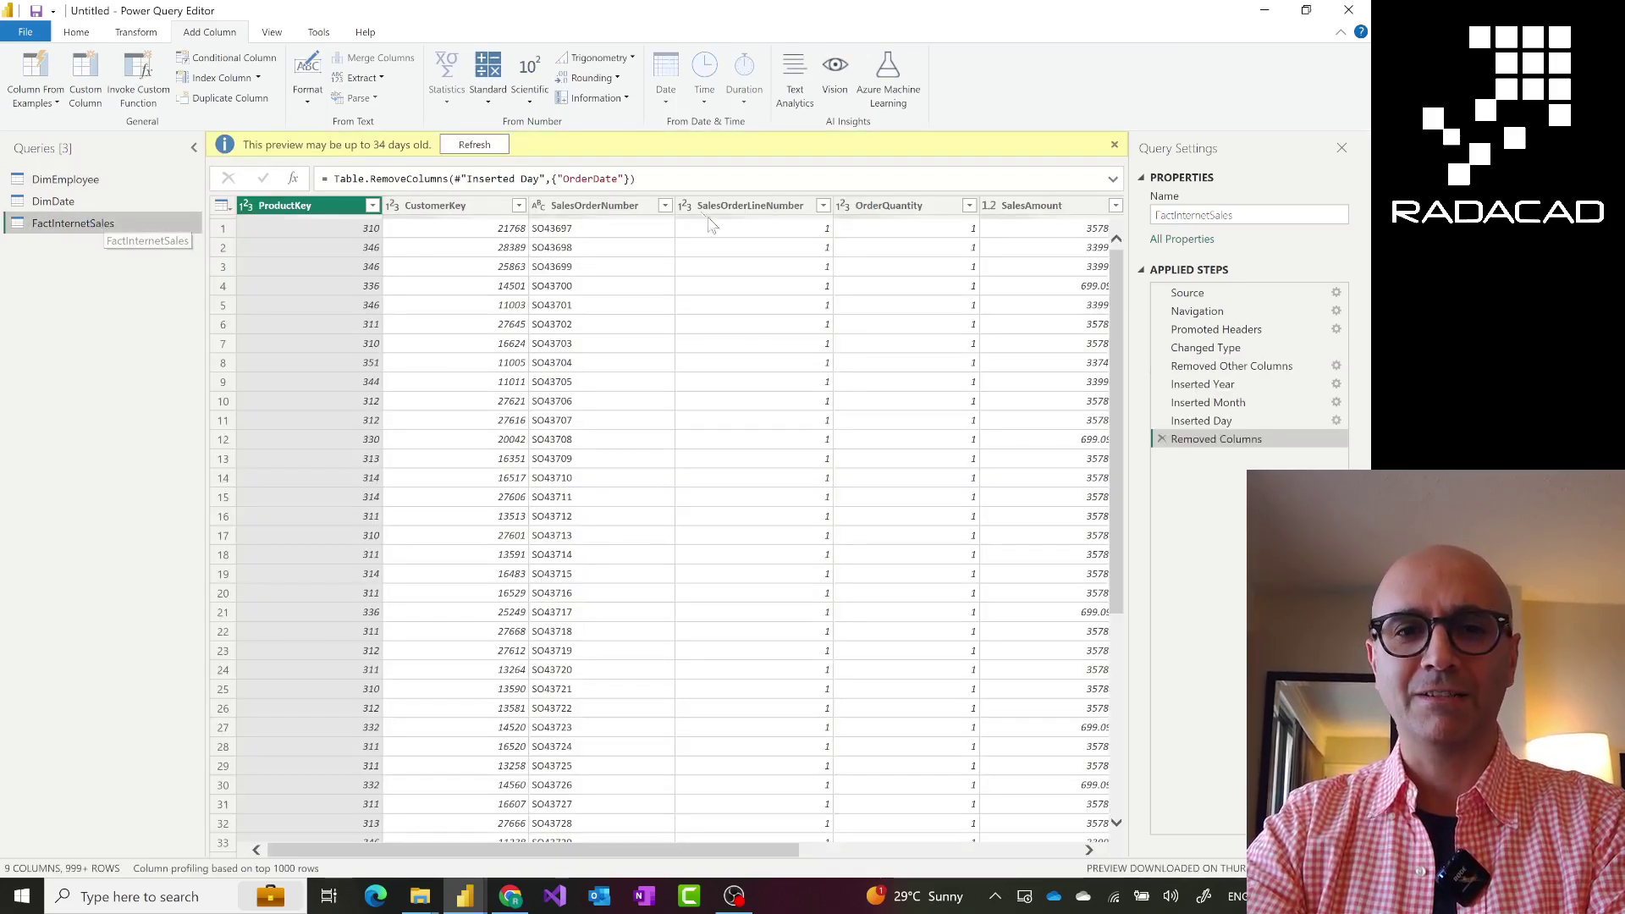
pyautogui.click(1114, 145)
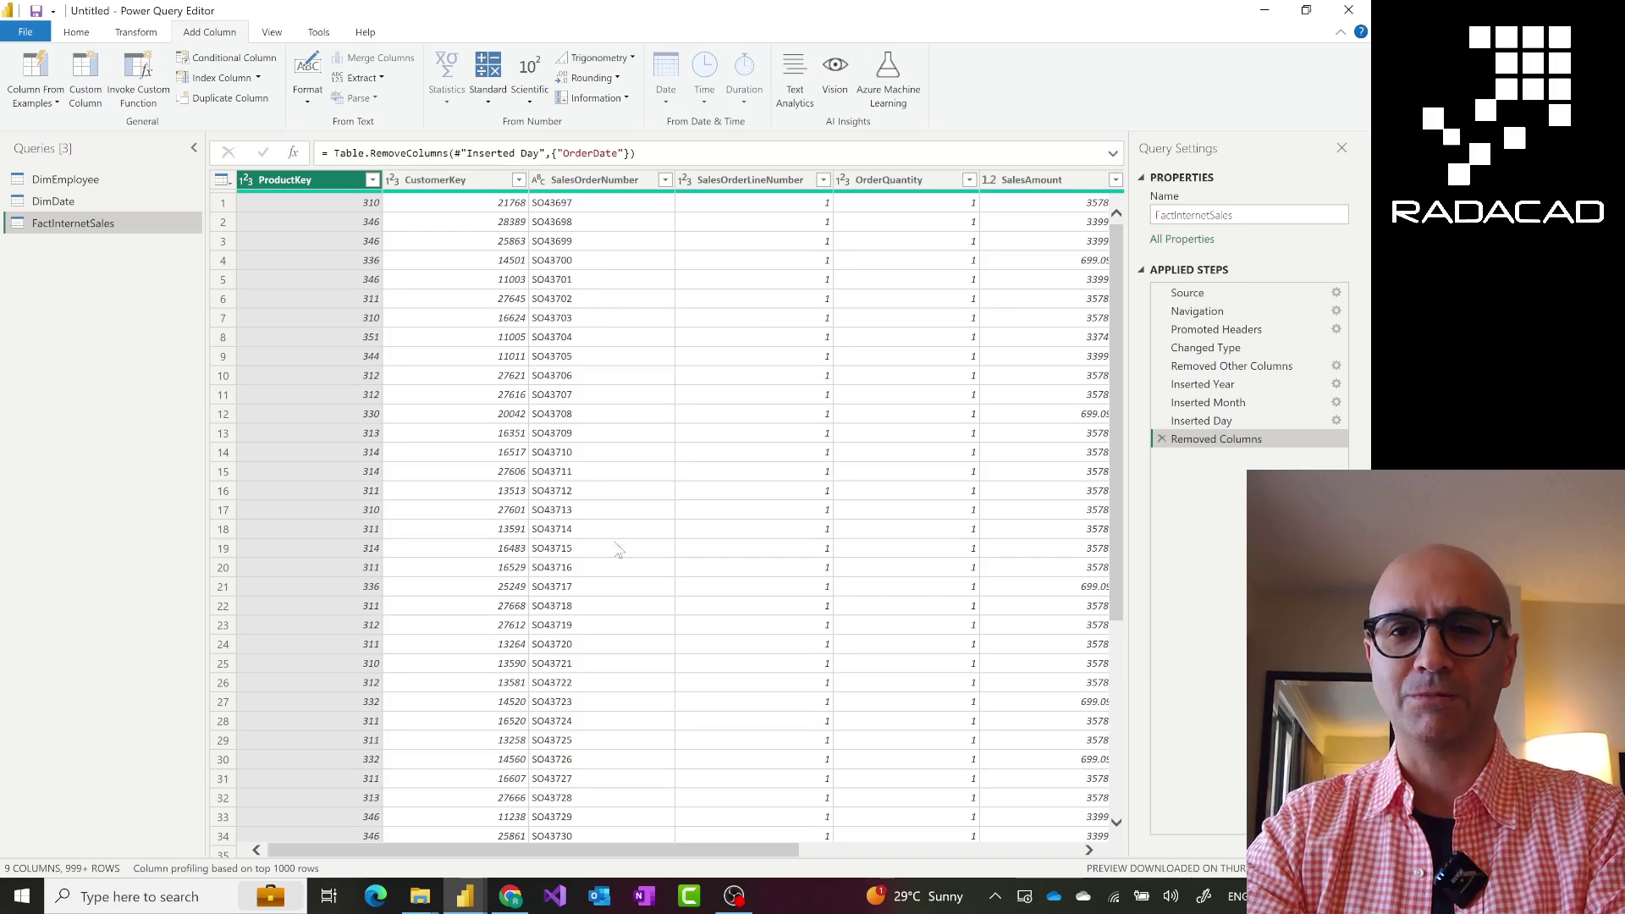
pyautogui.moveTo(701, 857); pyautogui.dragTo(980, 857)
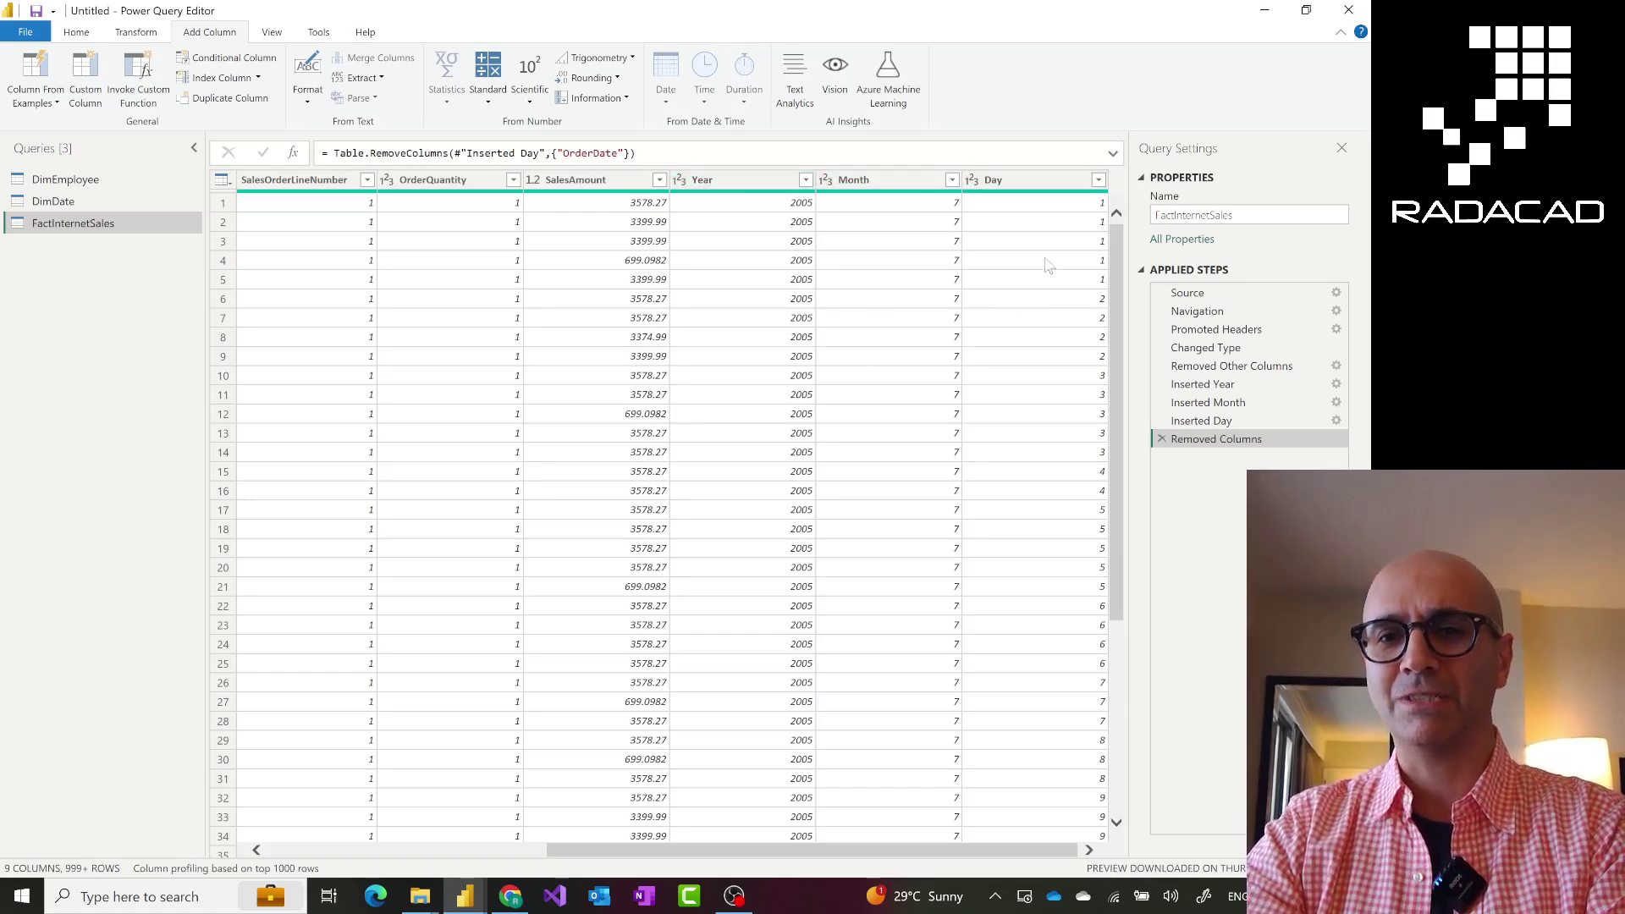
# Step: Select the Year, Month and Day columns and bring up the Transform ribbon commands
pyautogui.click(741, 182)
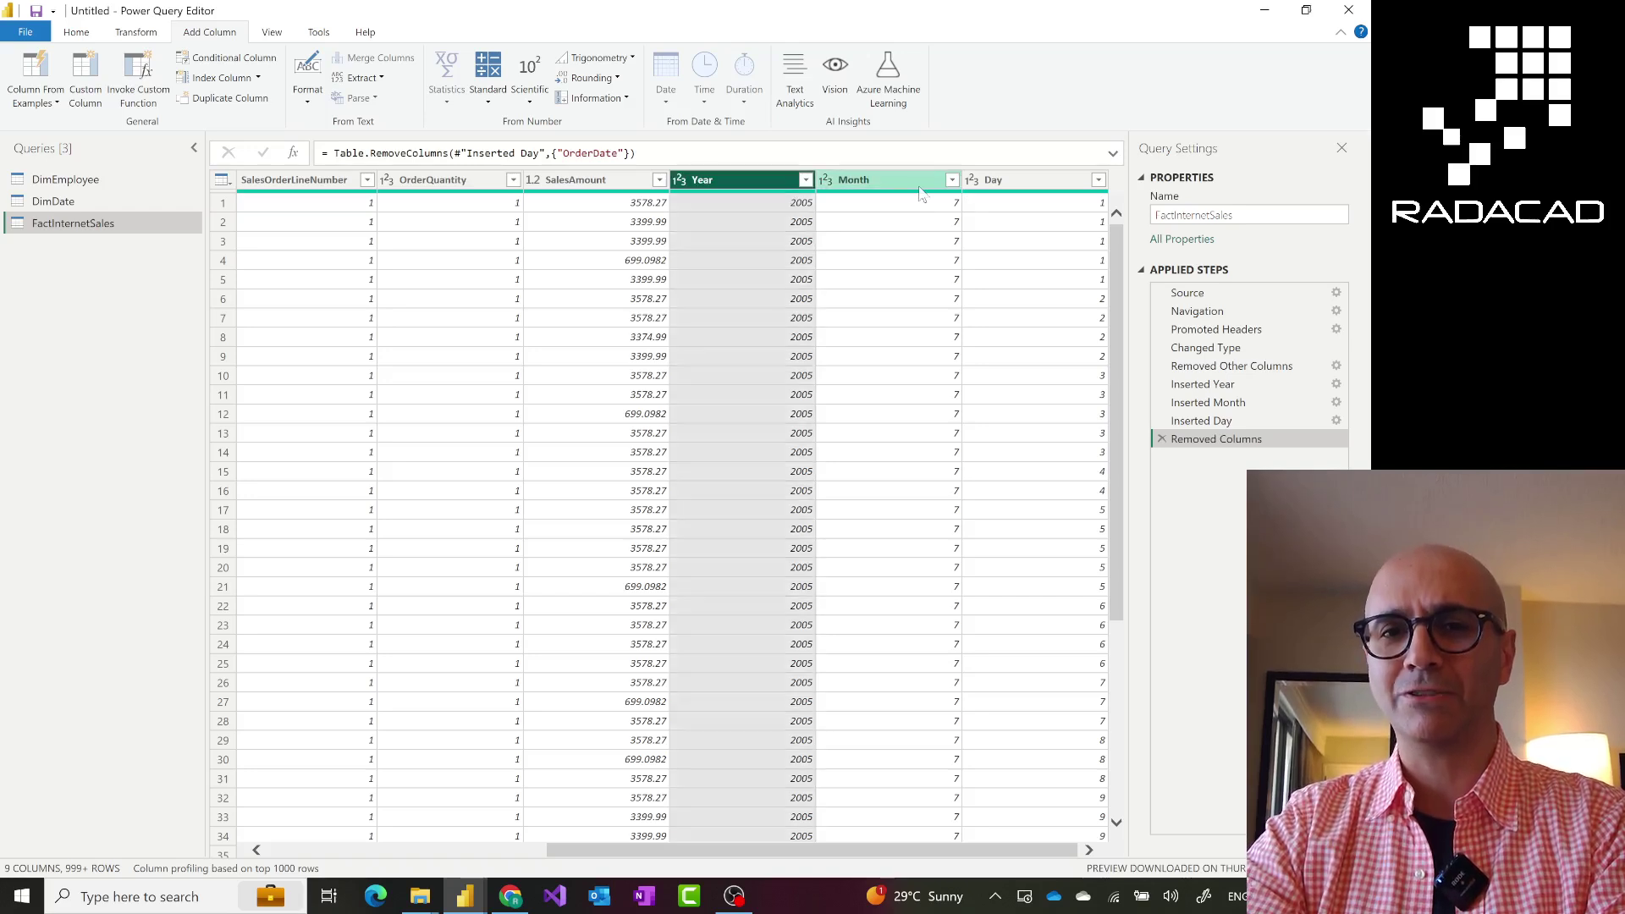
pyautogui.keyDown('ctrl'); pyautogui.click(923, 181); pyautogui.keyUp('ctrl')
pyautogui.keyDown('ctrl'); pyautogui.click(1048, 183); pyautogui.keyUp('ctrl')
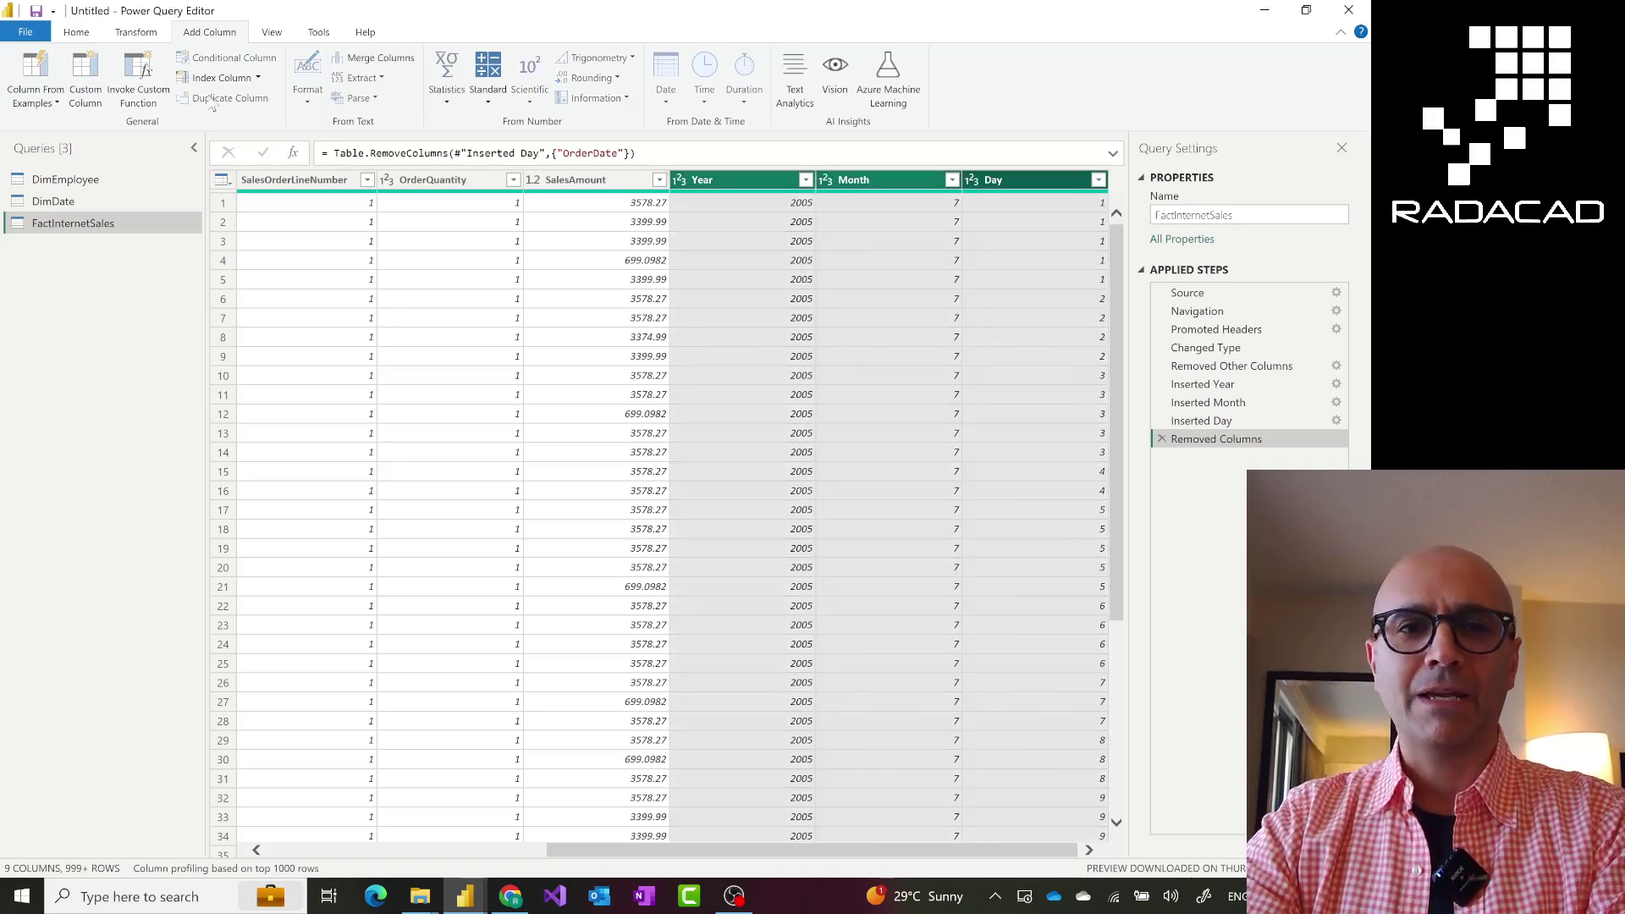
pyautogui.click(137, 34)
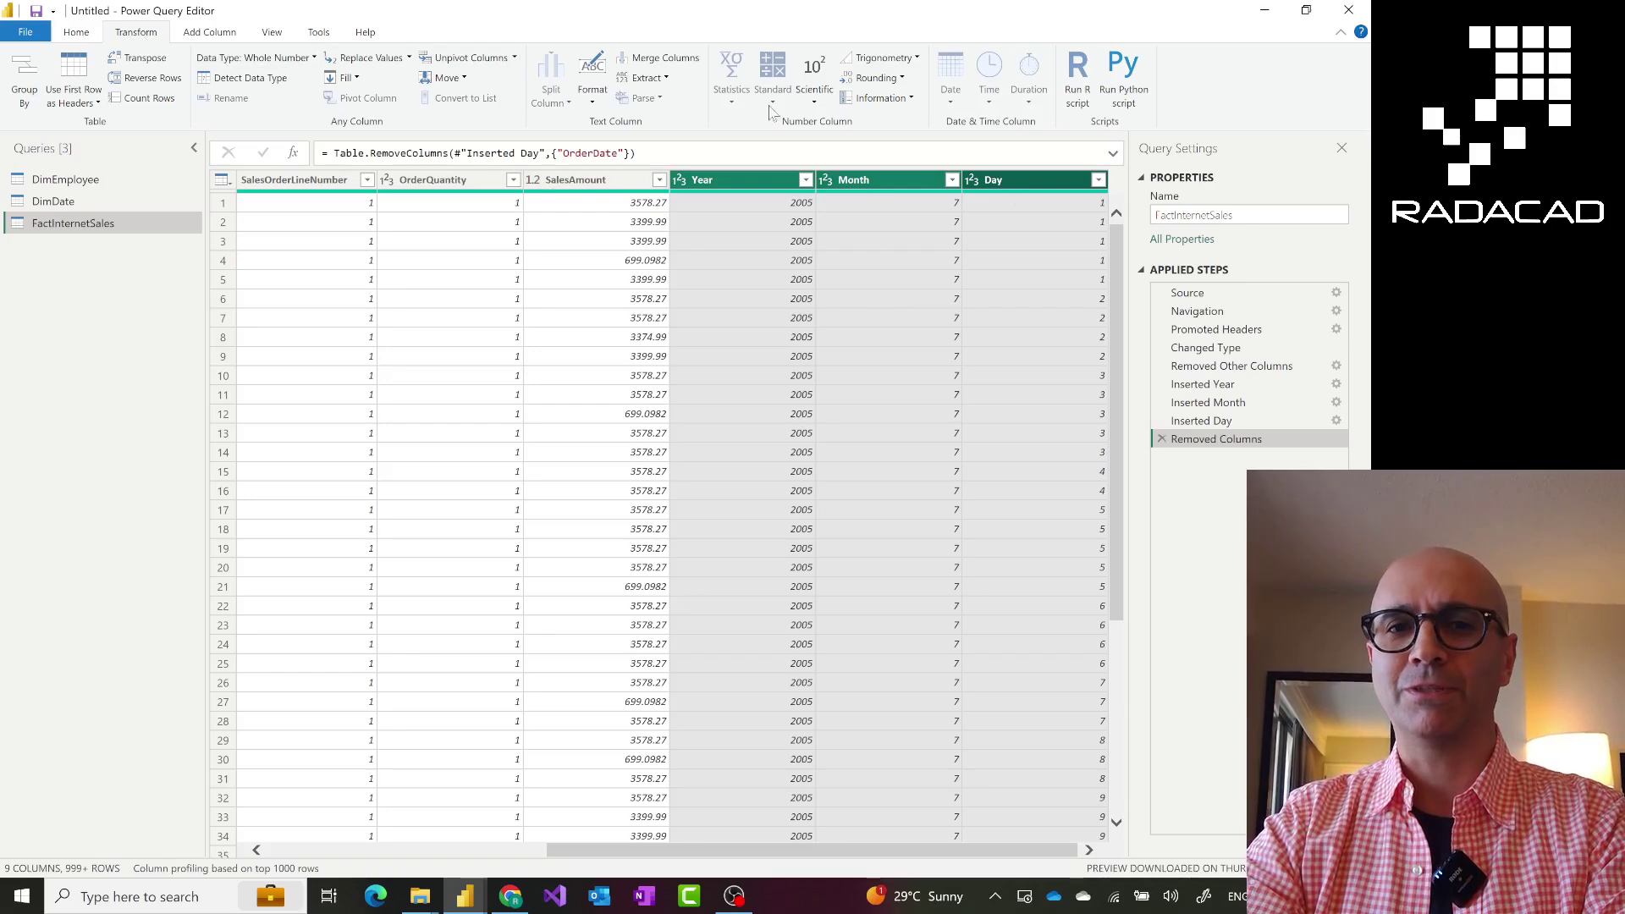
pyautogui.rightClick(1038, 190)
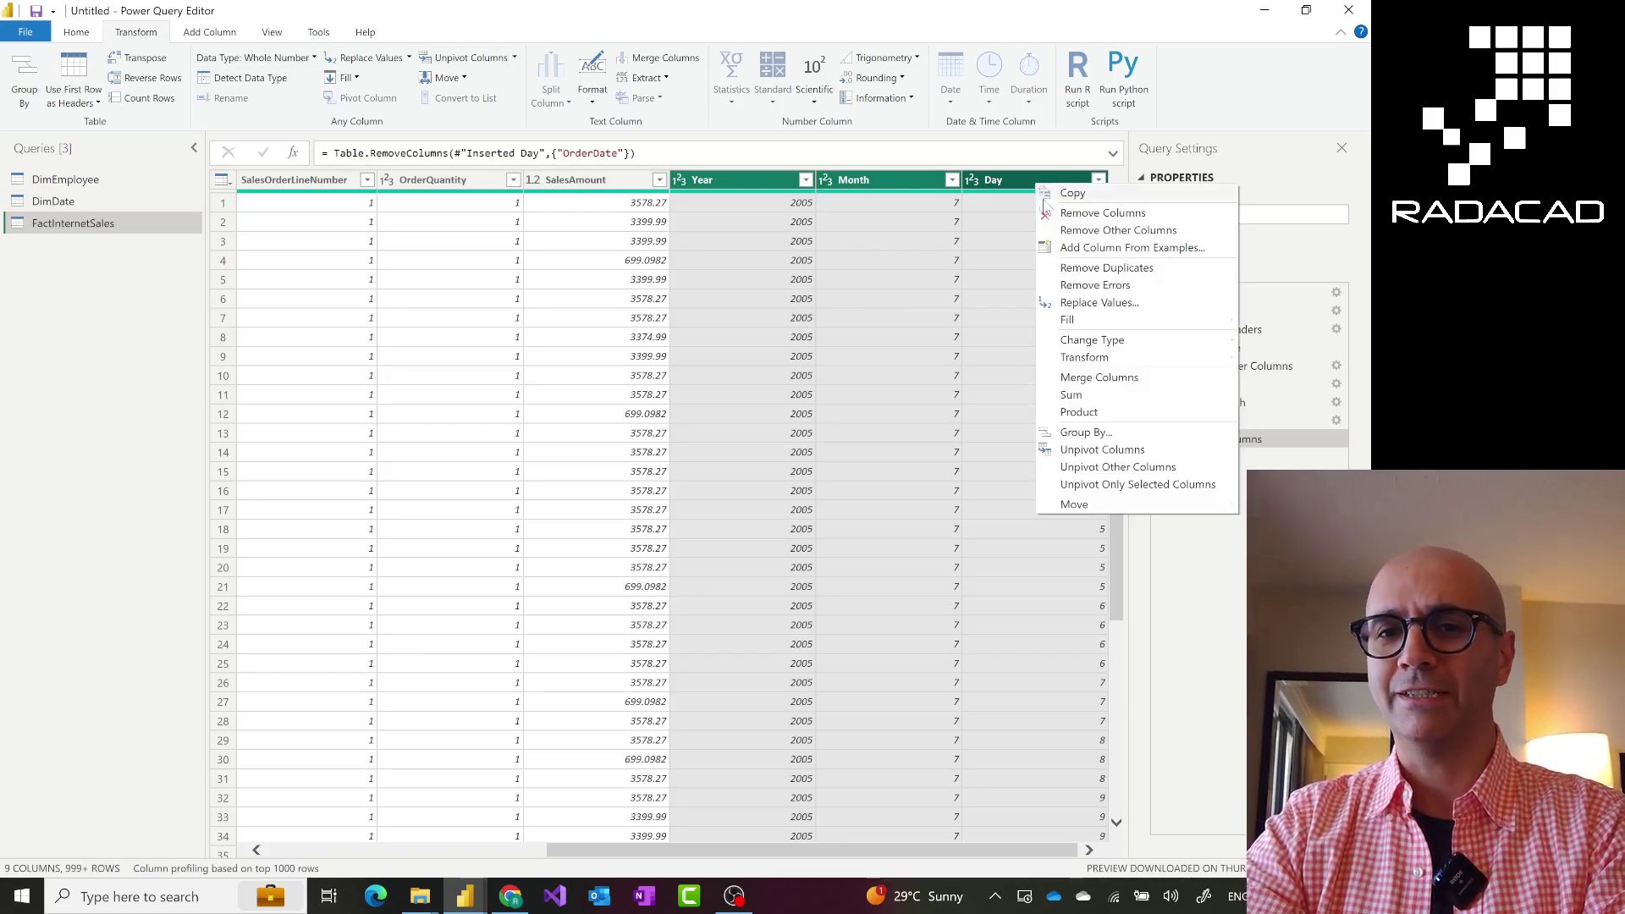
pyautogui.press('Escape')
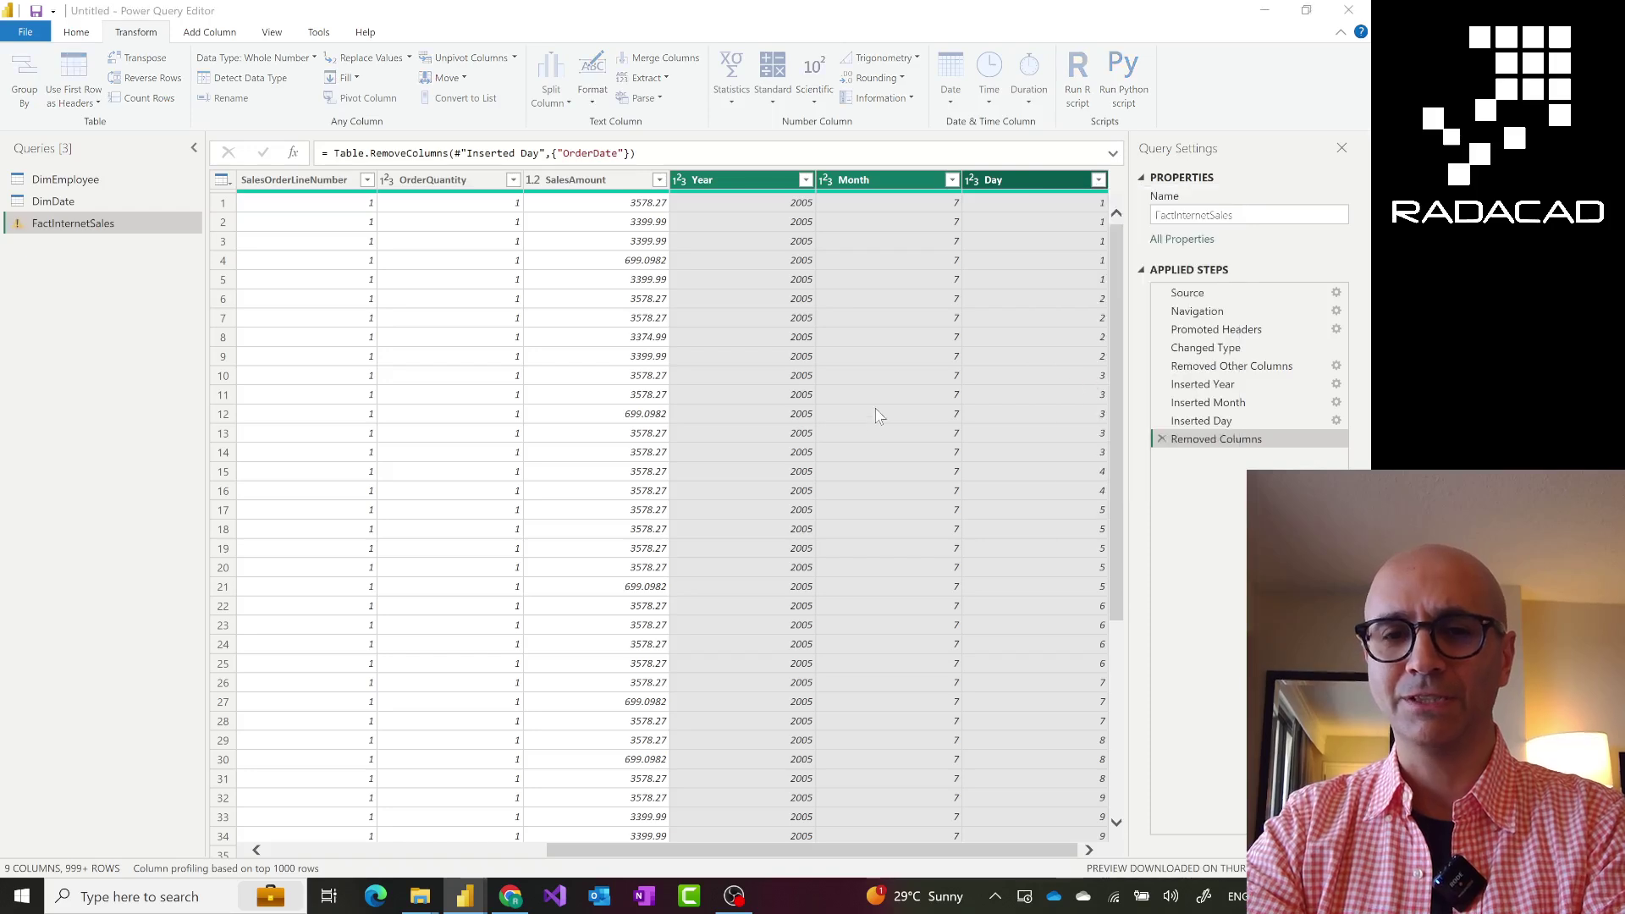
# Step: Merge Year, Month and Day into Orderdate using a custom '-' separator
pyautogui.doubleClick(482, 466)
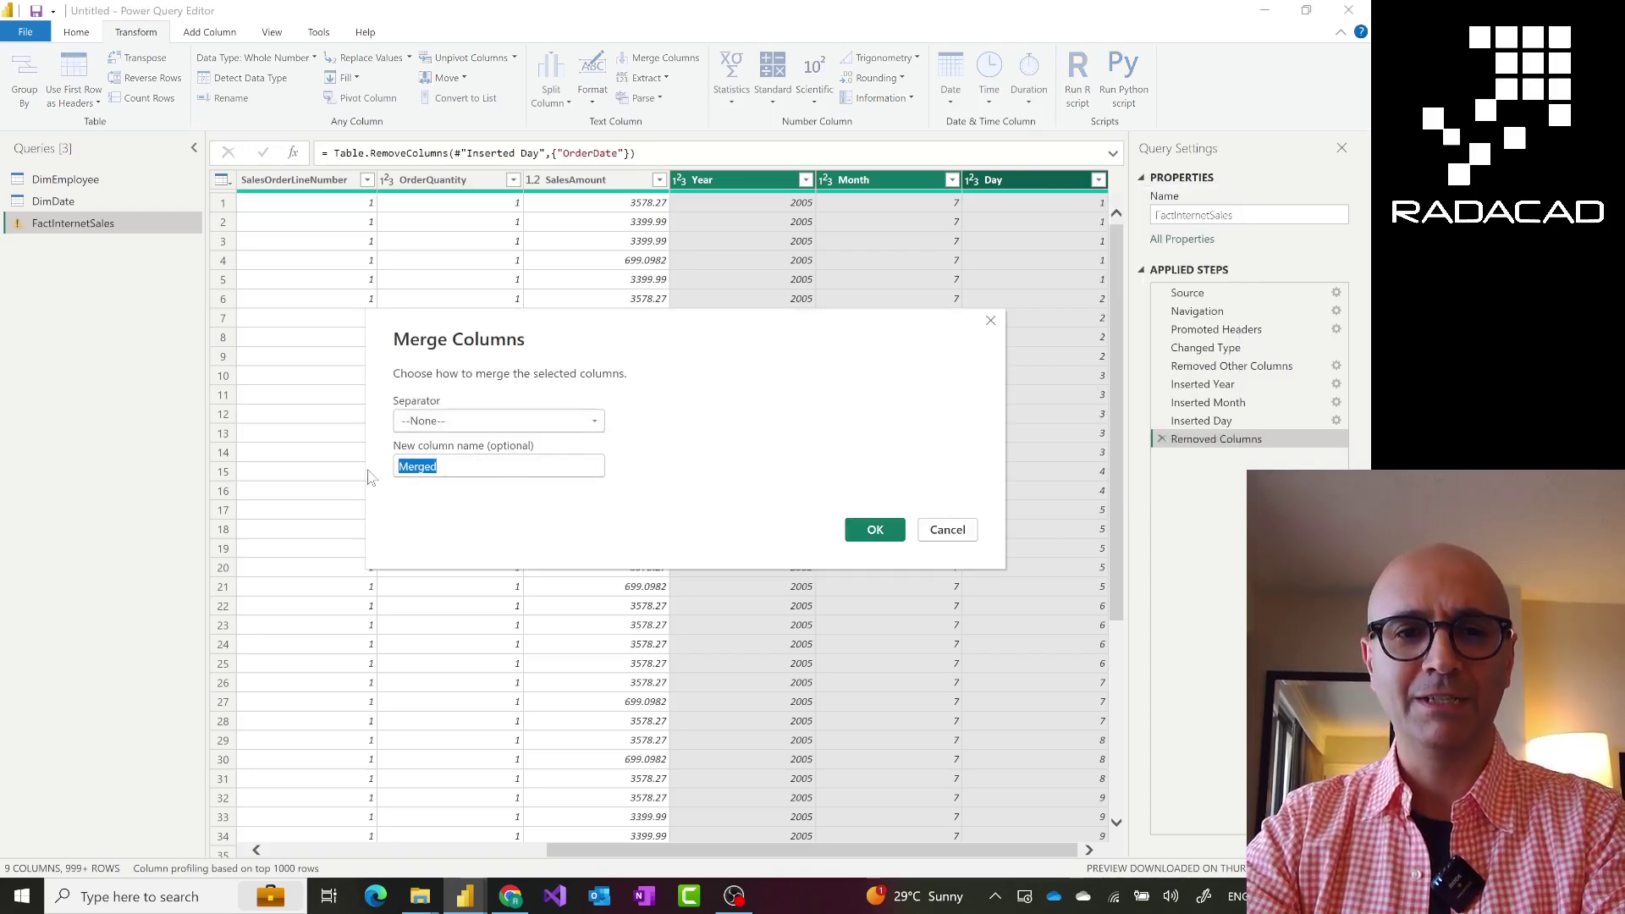
pyautogui.write('D')
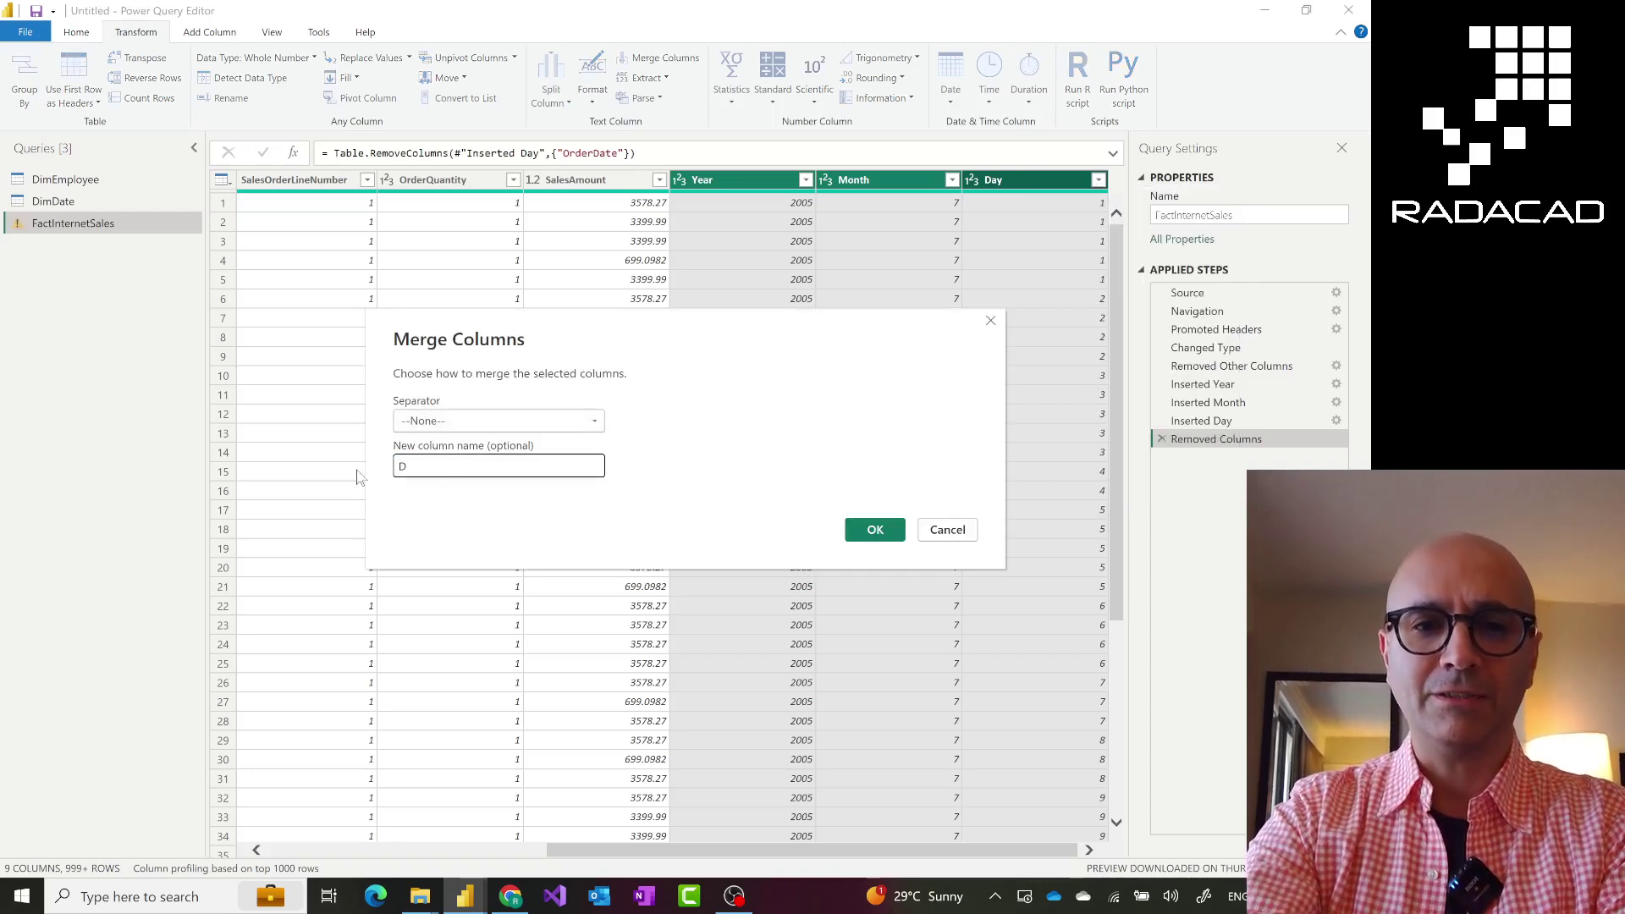
pyautogui.write('rderdate')
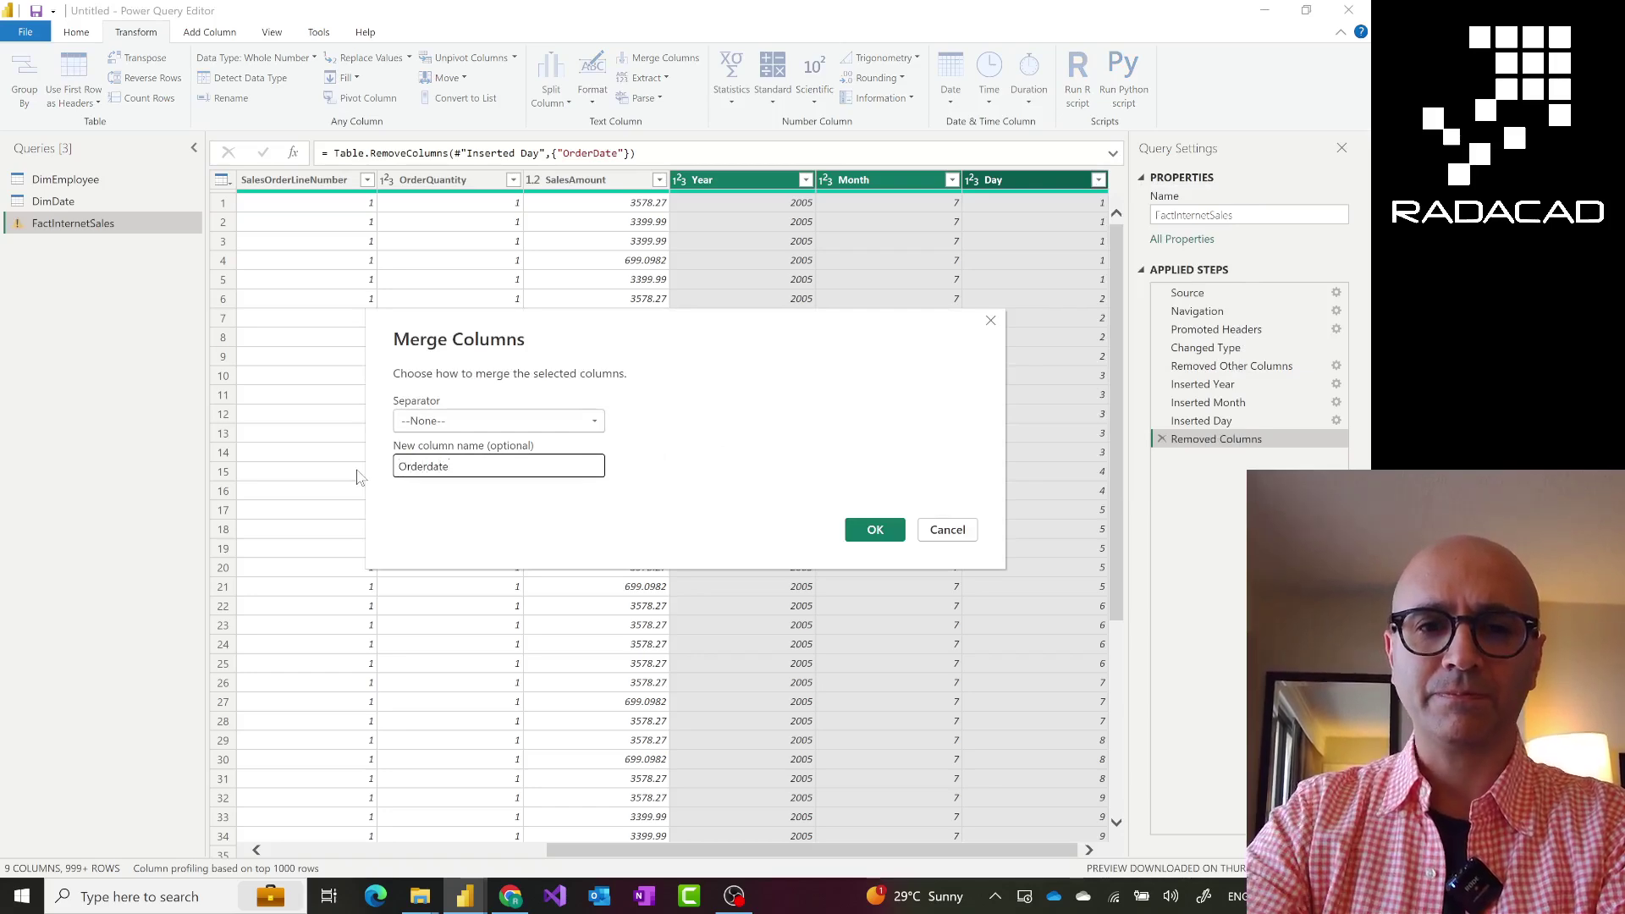
pyautogui.click(506, 422)
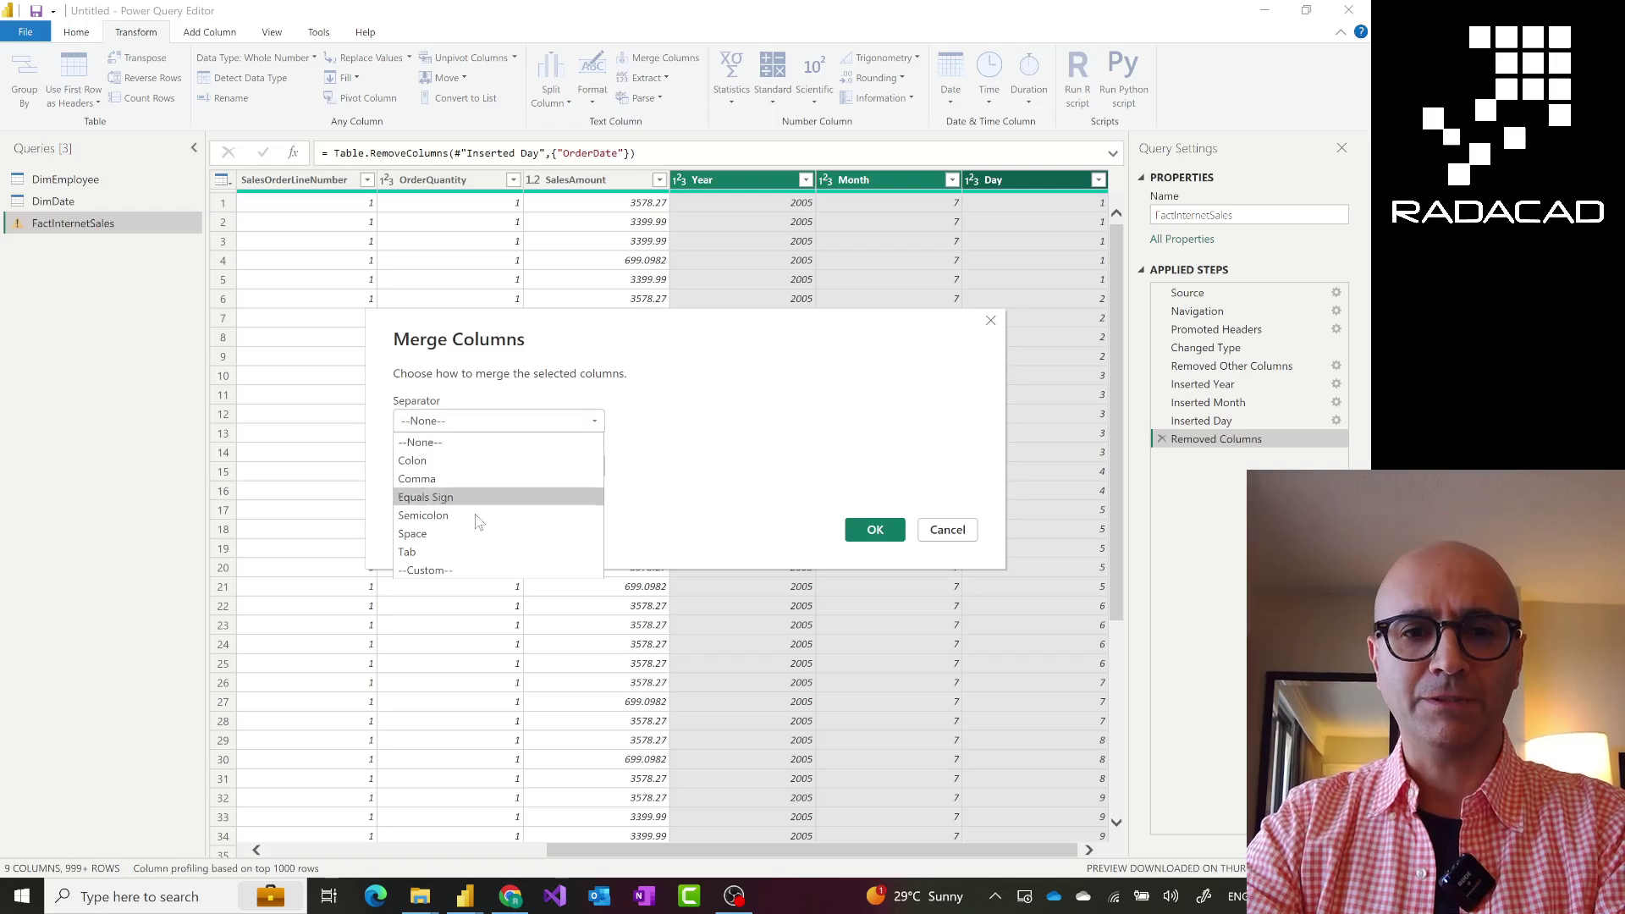
pyautogui.click(426, 573)
pyautogui.click(429, 442)
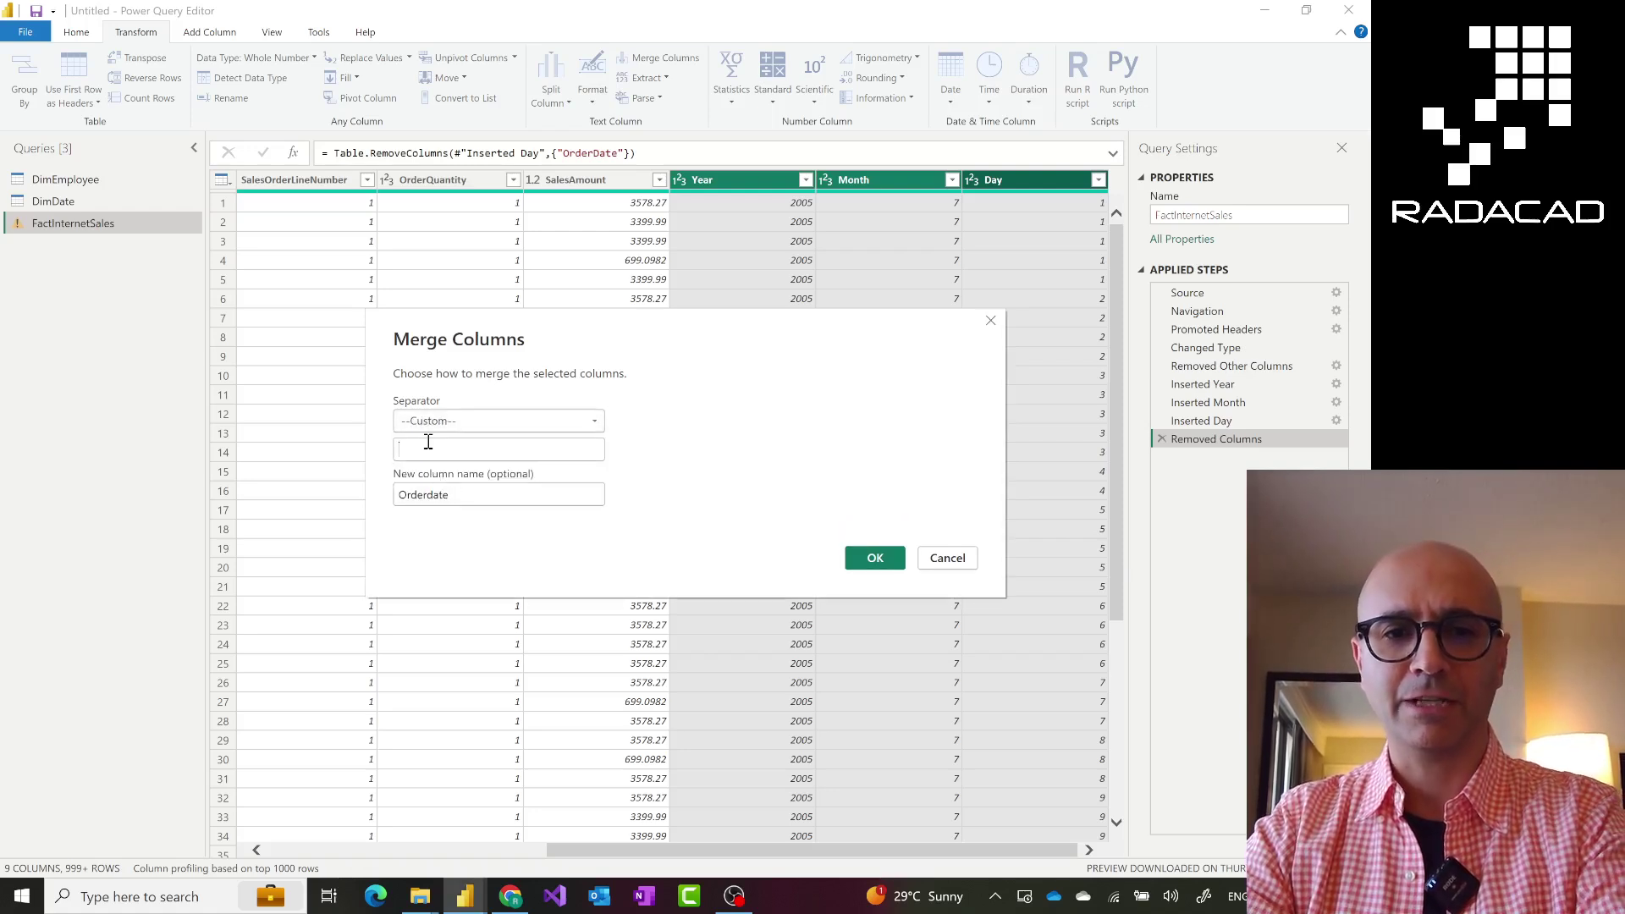
pyautogui.write('-')
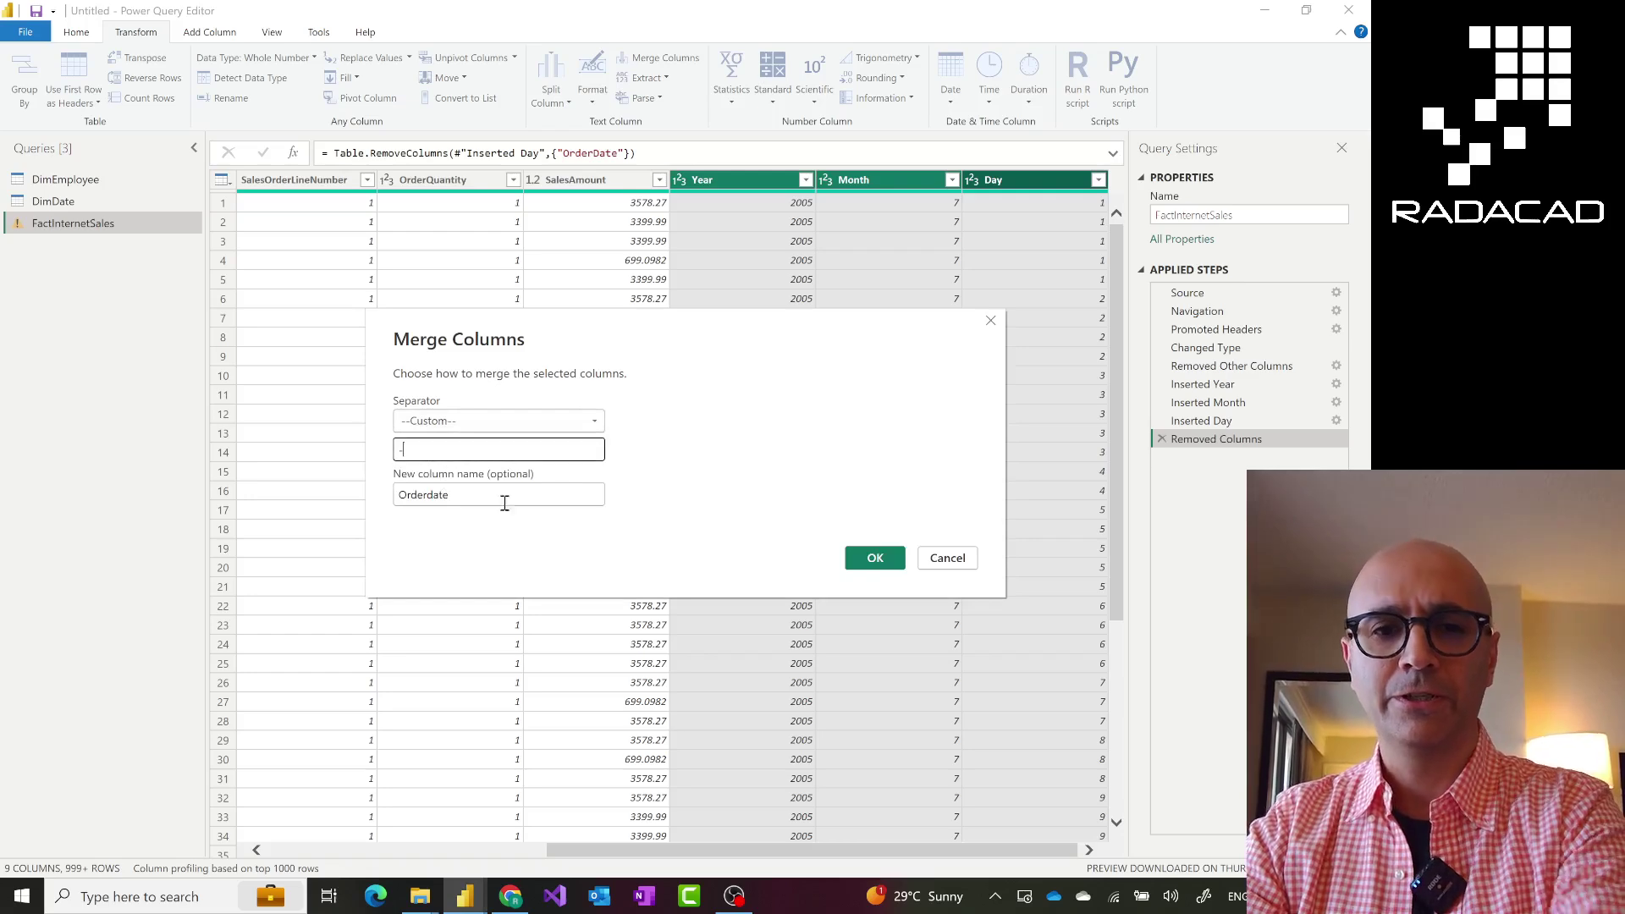
pyautogui.click(875, 557)
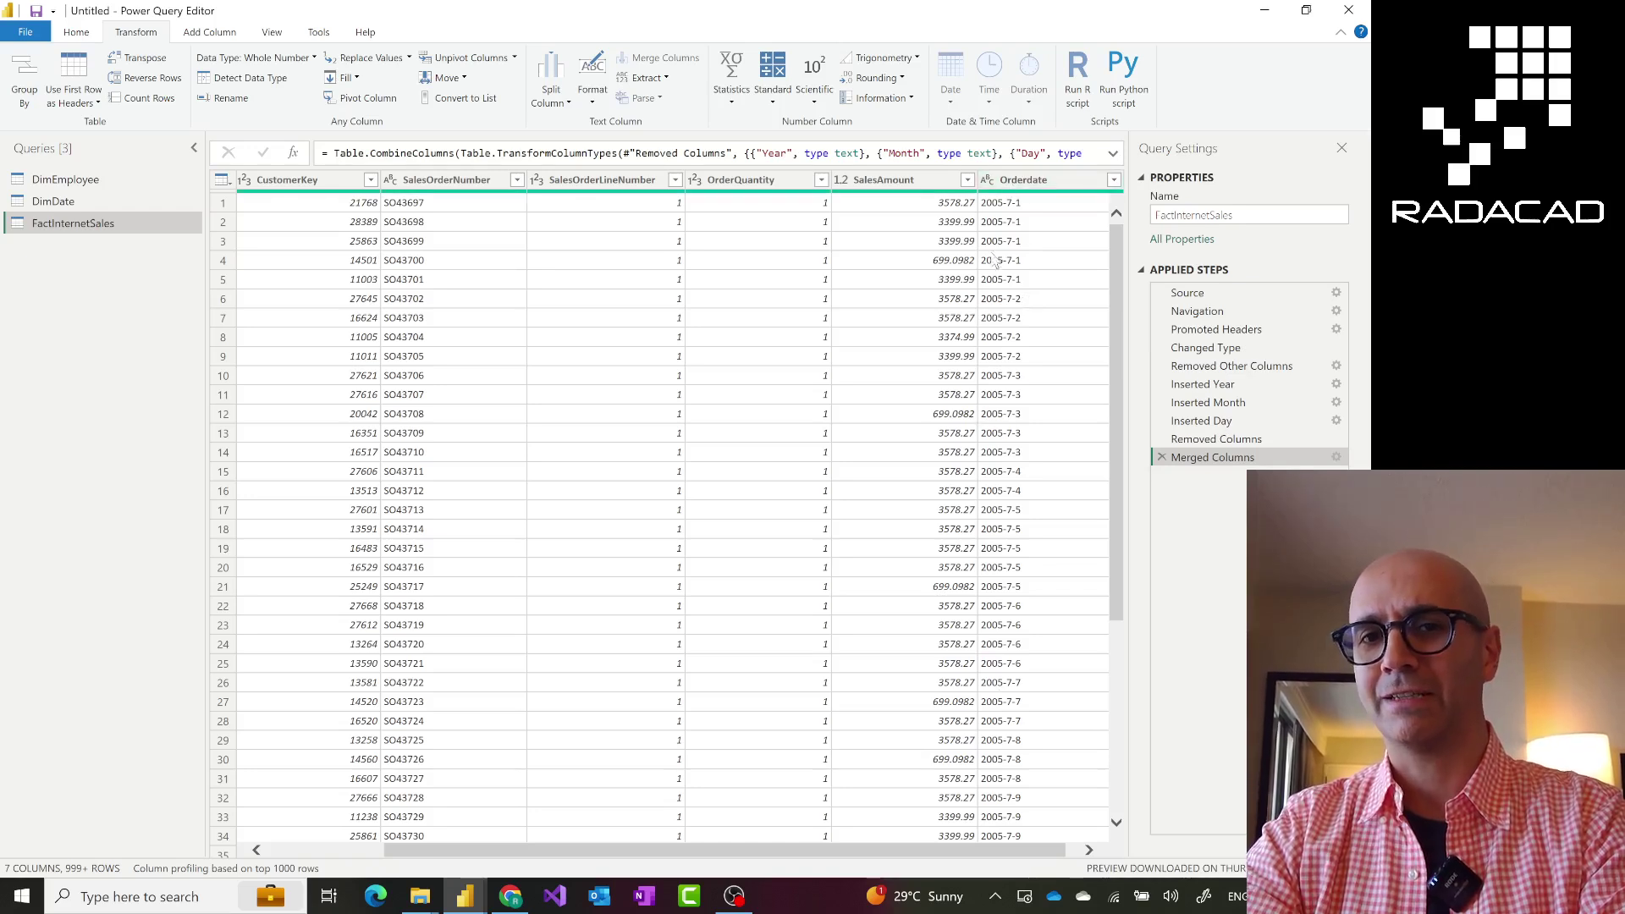
# Step: Change the Orderdate column's data type to Date, giving values like 1/07/2005
pyautogui.click(992, 186)
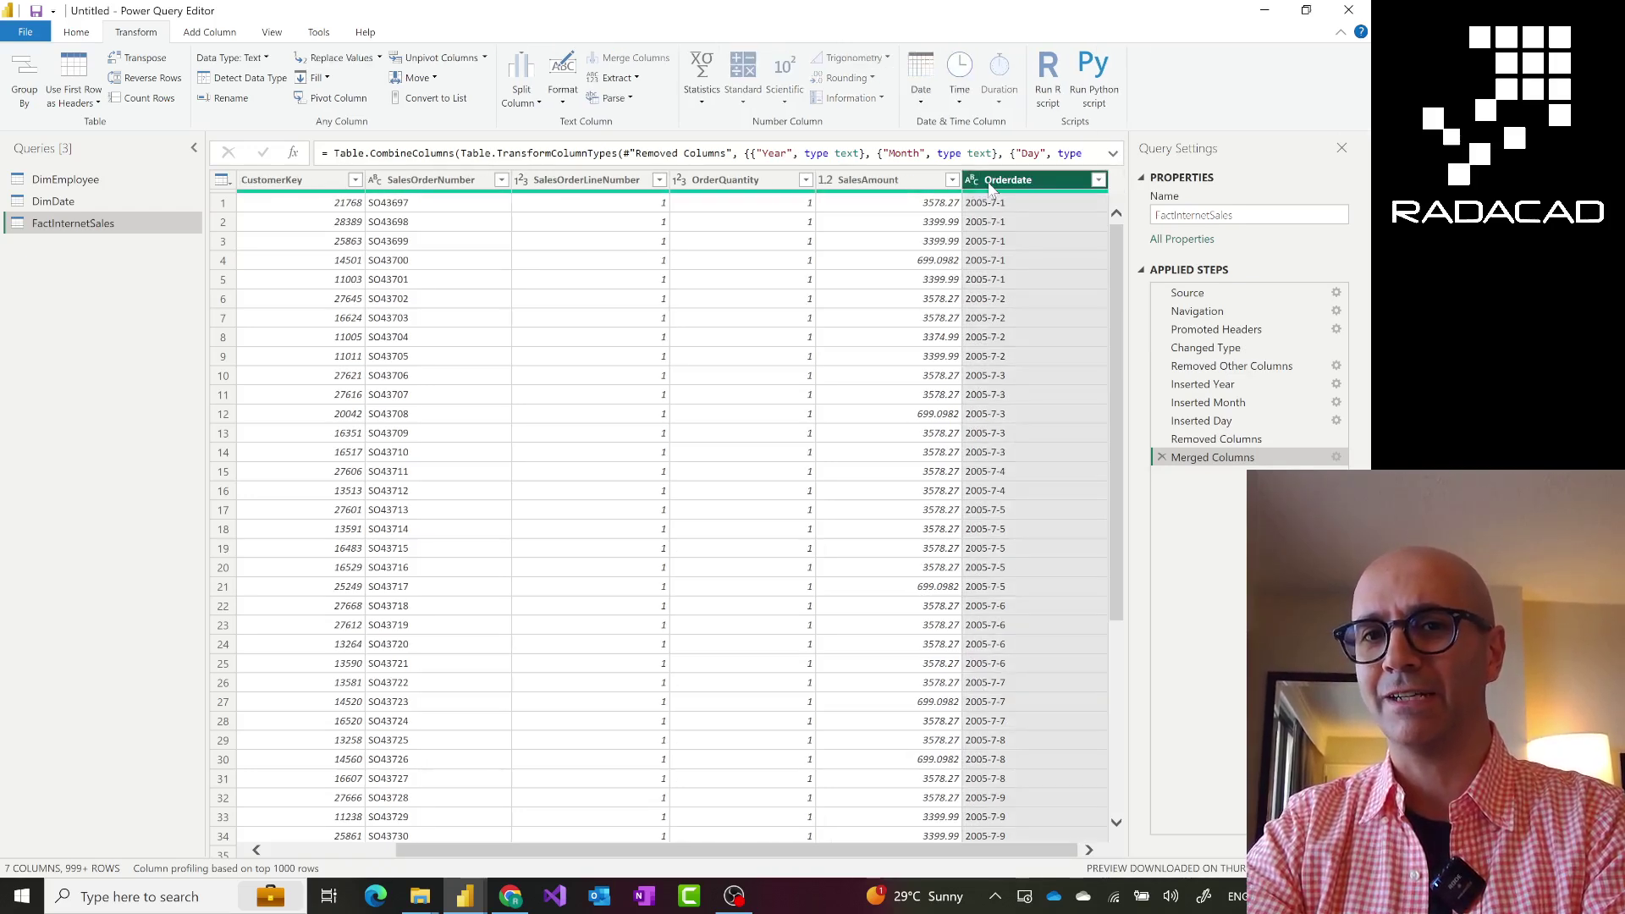
pyautogui.click(970, 186)
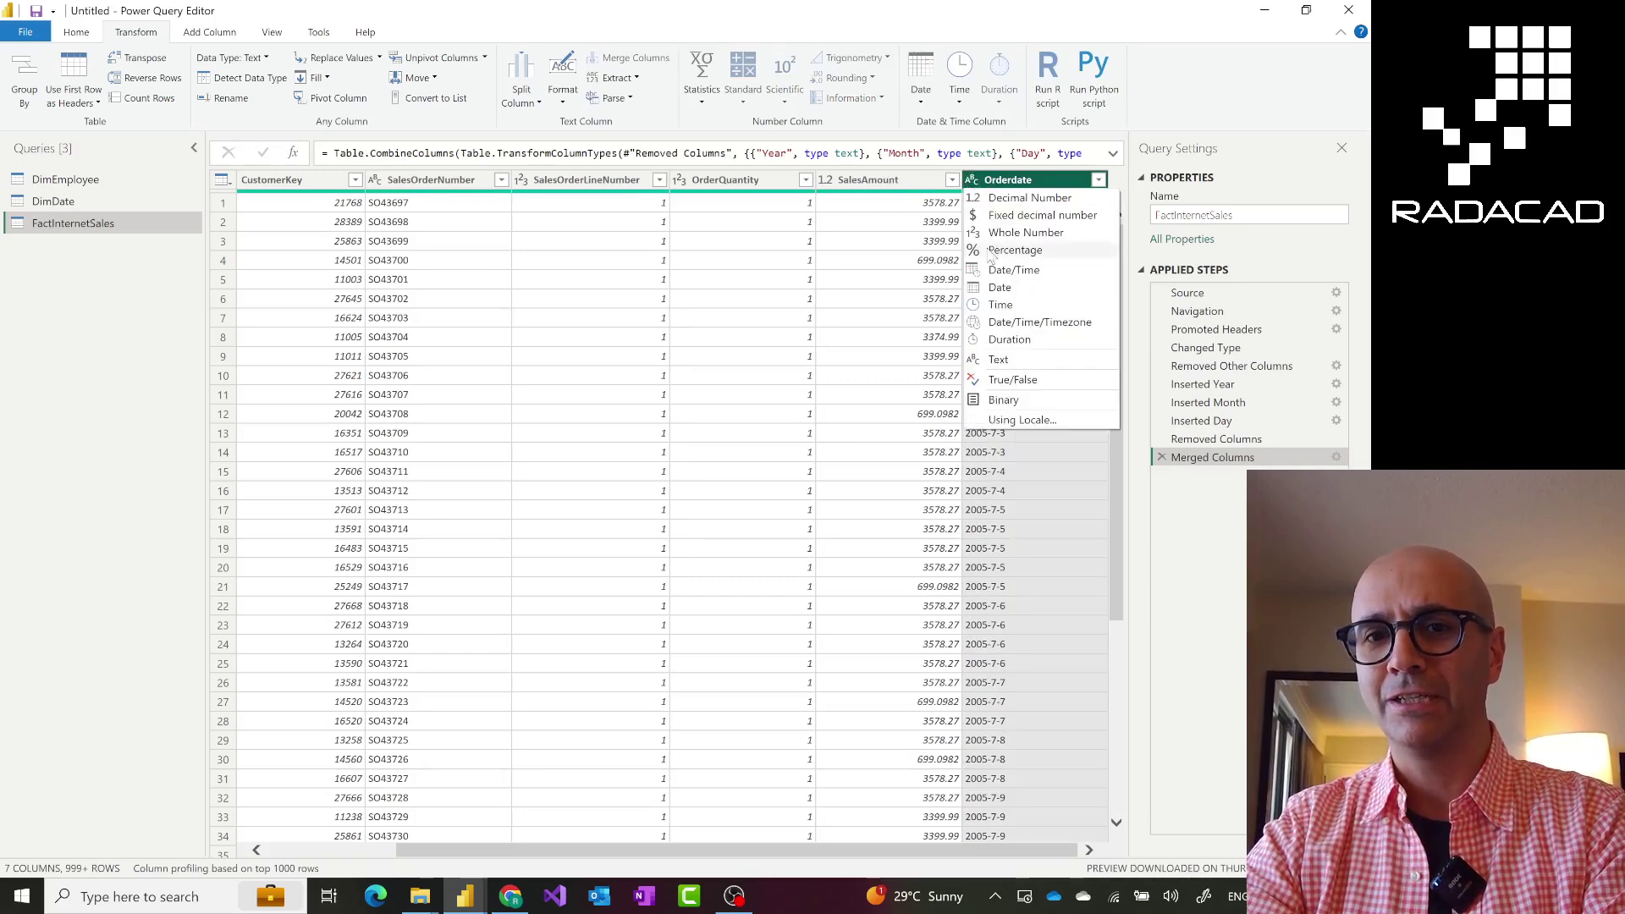
pyautogui.click(999, 292)
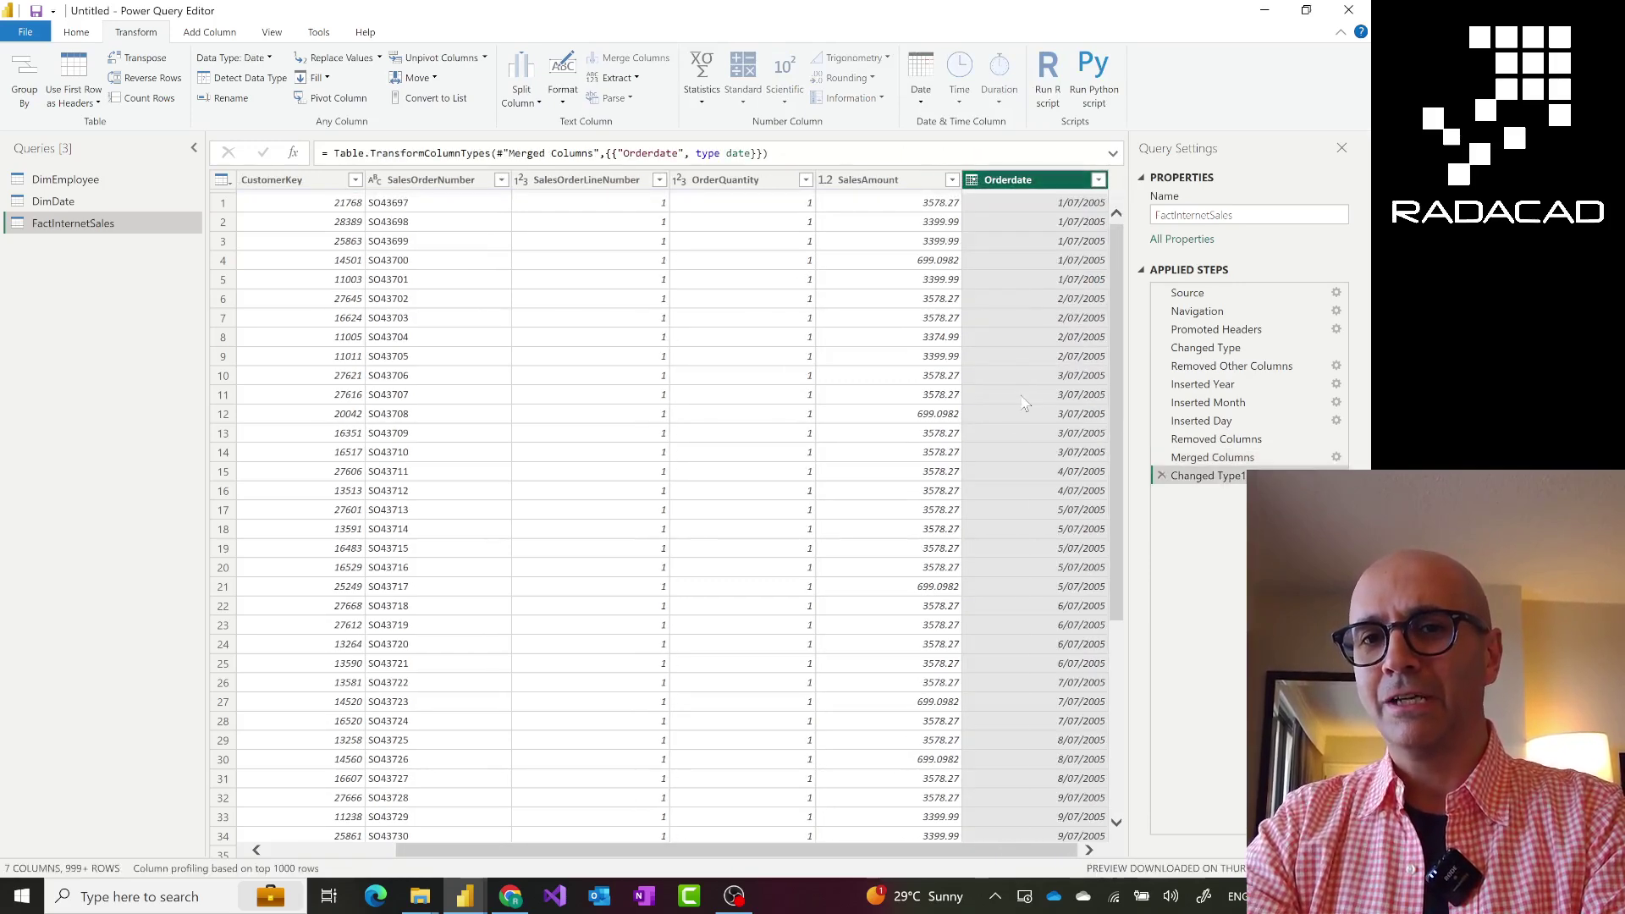